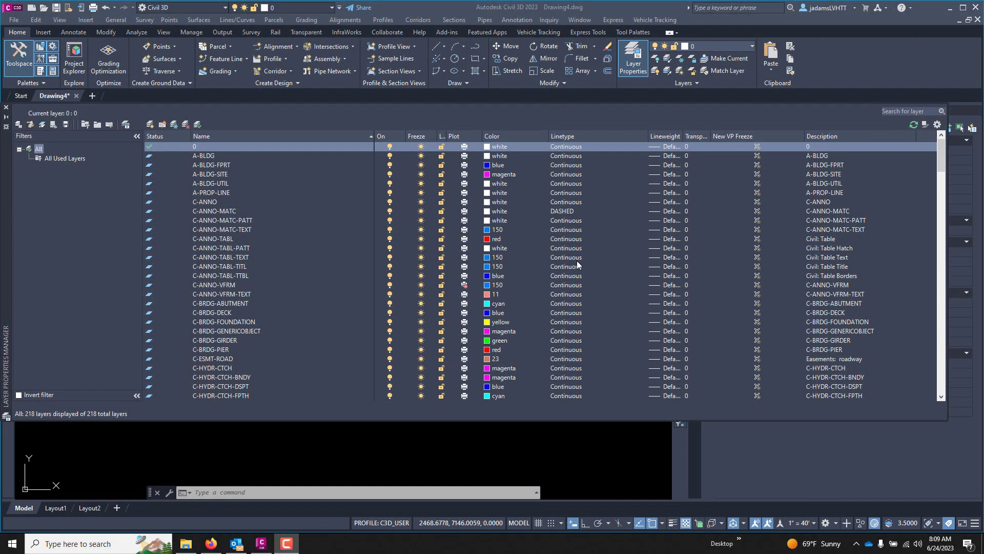
Step: Reopen the Layer Properties Manager, then bring up the NCS layer name format PDF in Firefox
{"action": "left_click", "coordinate": [6, 107]}
{"action": "left_click", "coordinate": [634, 59]}
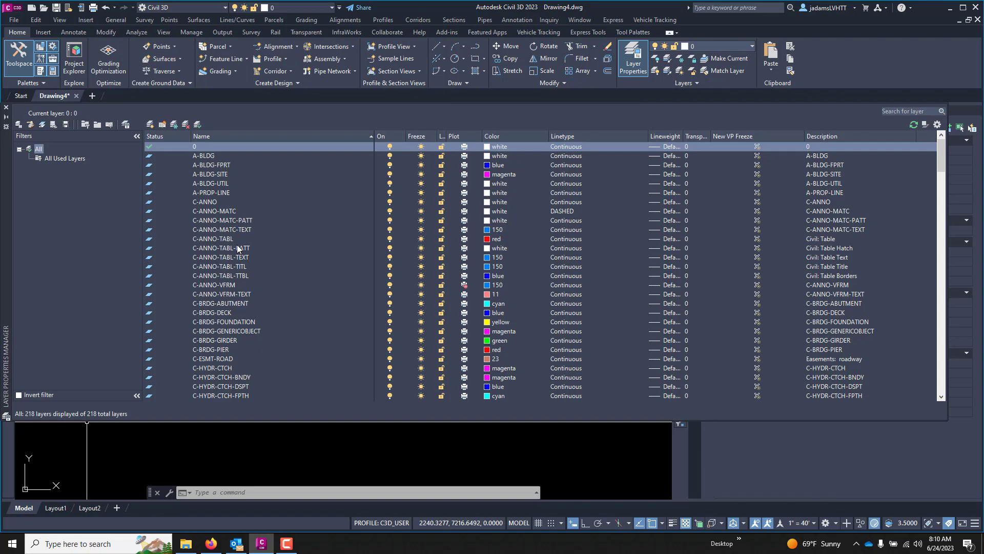
{"action": "left_click", "coordinate": [209, 546]}
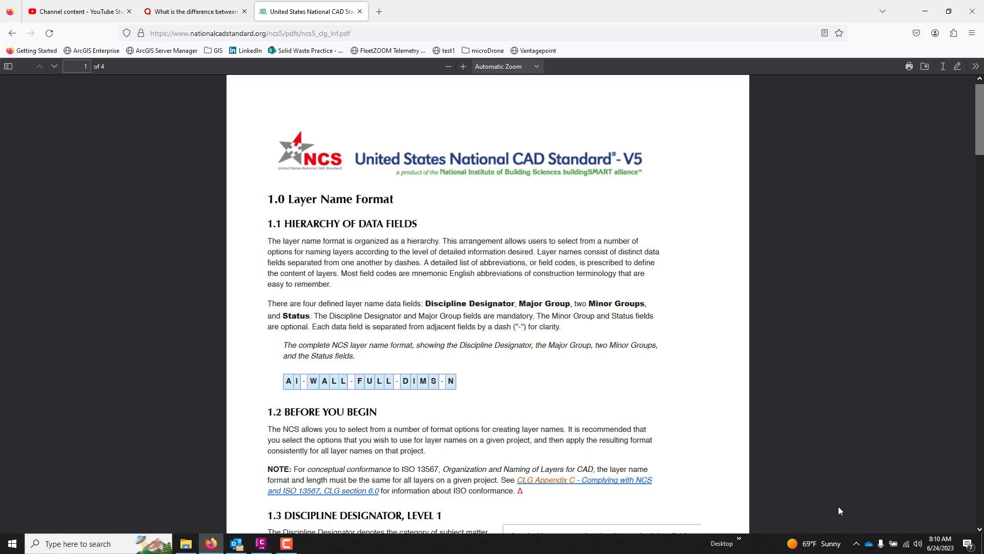
Step: Return from the NCS PDF to Civil 3D's Layer Properties Manager with its 218 layers
{"action": "mouse_move", "coordinate": [288, 547]}
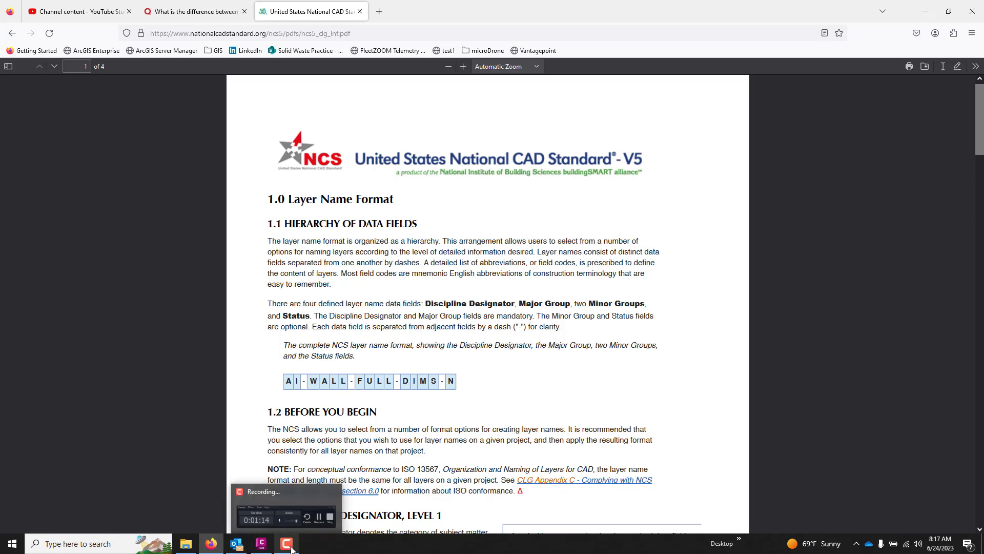
{"action": "left_click", "coordinate": [262, 544]}
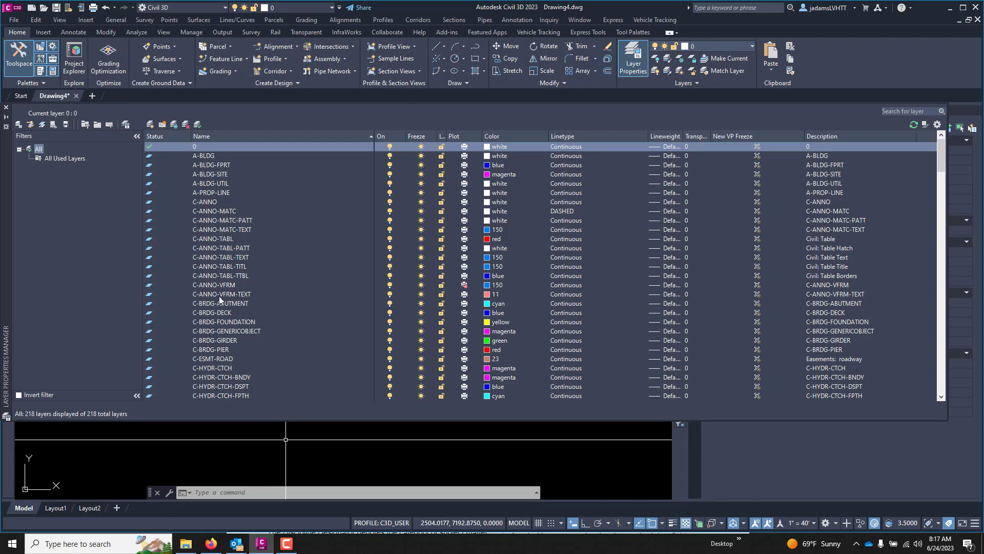
{"action": "scroll", "coordinate": [213, 334], "scroll_direction": "down", "scroll_amount": 8}
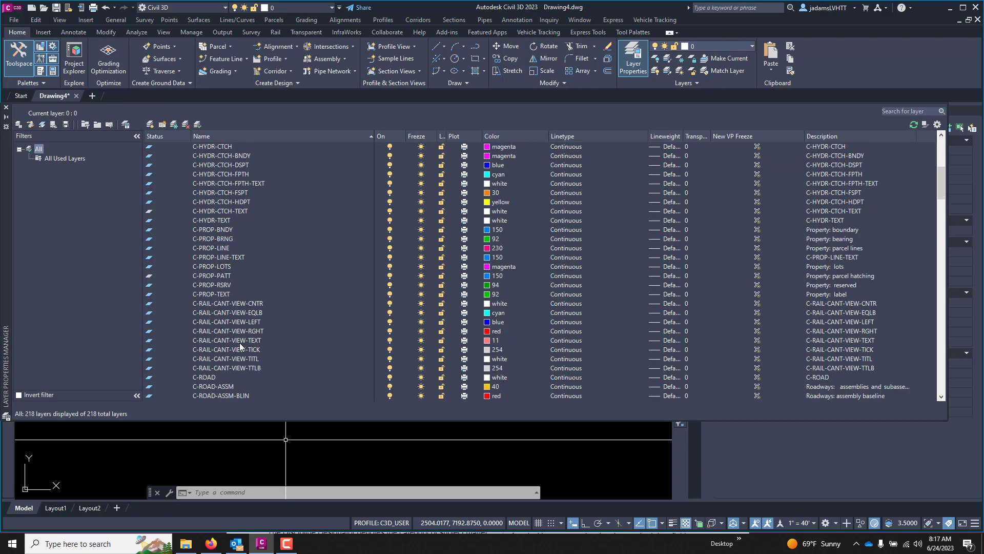
{"action": "scroll", "coordinate": [199, 329], "scroll_direction": "down", "scroll_amount": 6}
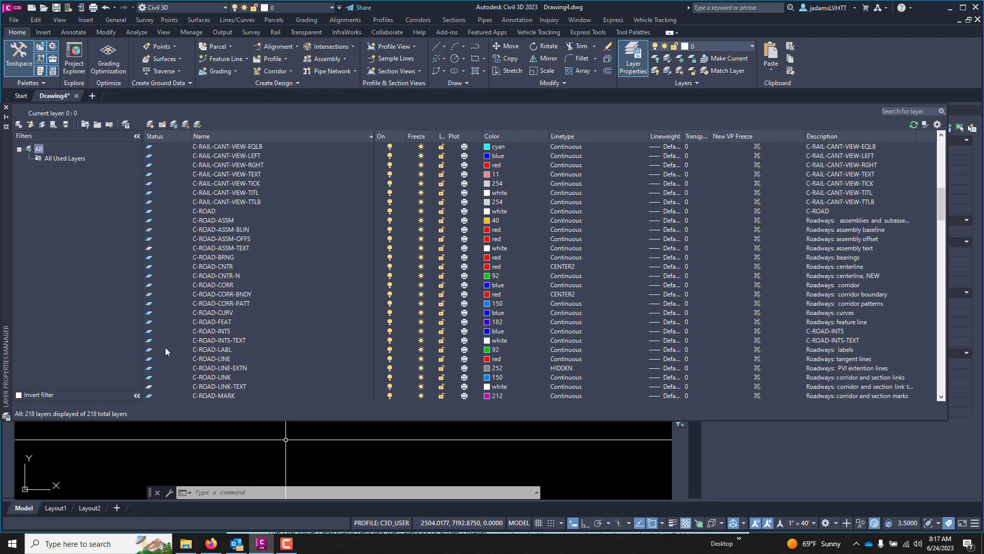
{"action": "scroll", "coordinate": [160, 357], "scroll_direction": "down", "scroll_amount": 13}
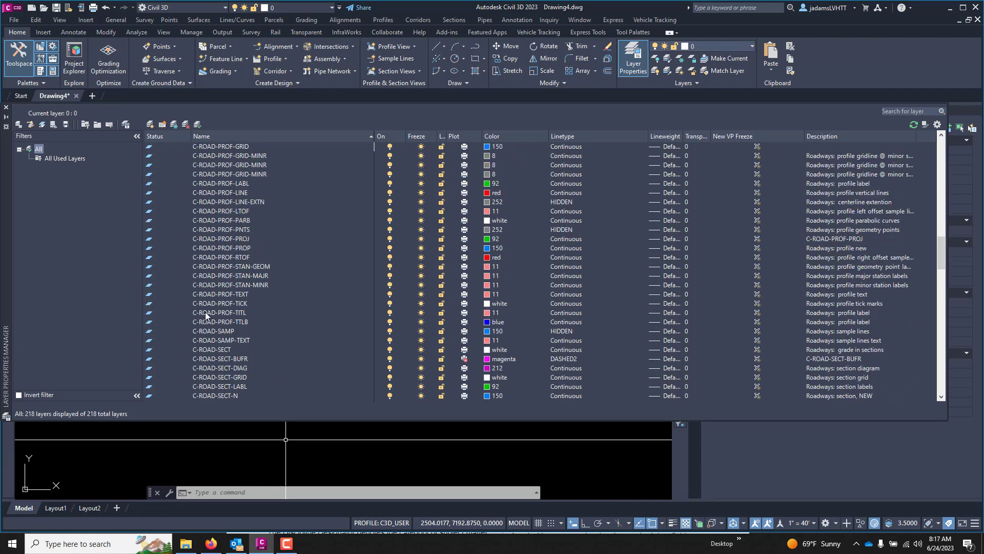
{"action": "scroll", "coordinate": [205, 312], "scroll_direction": "up", "scroll_amount": 13}
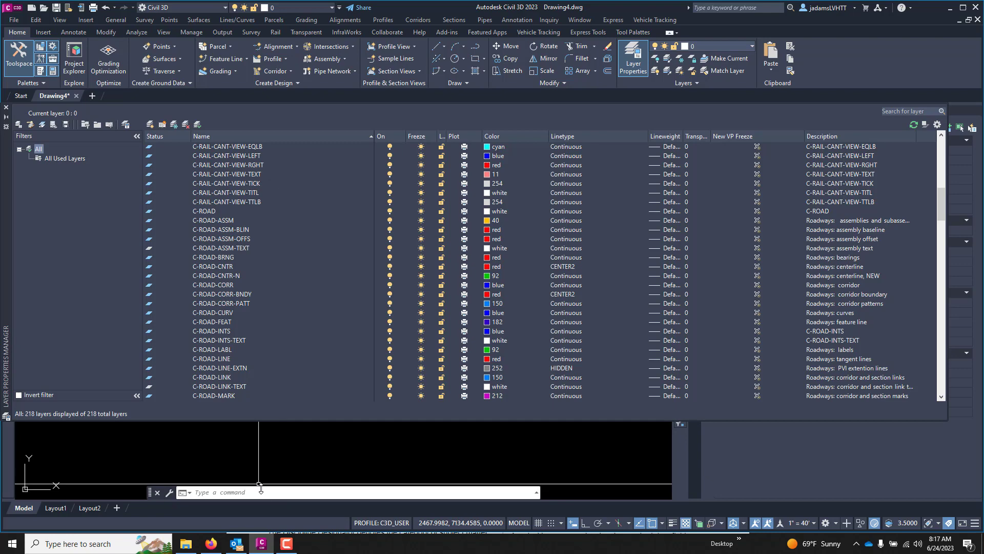
{"action": "scroll", "coordinate": [247, 267], "scroll_direction": "up", "scroll_amount": 6}
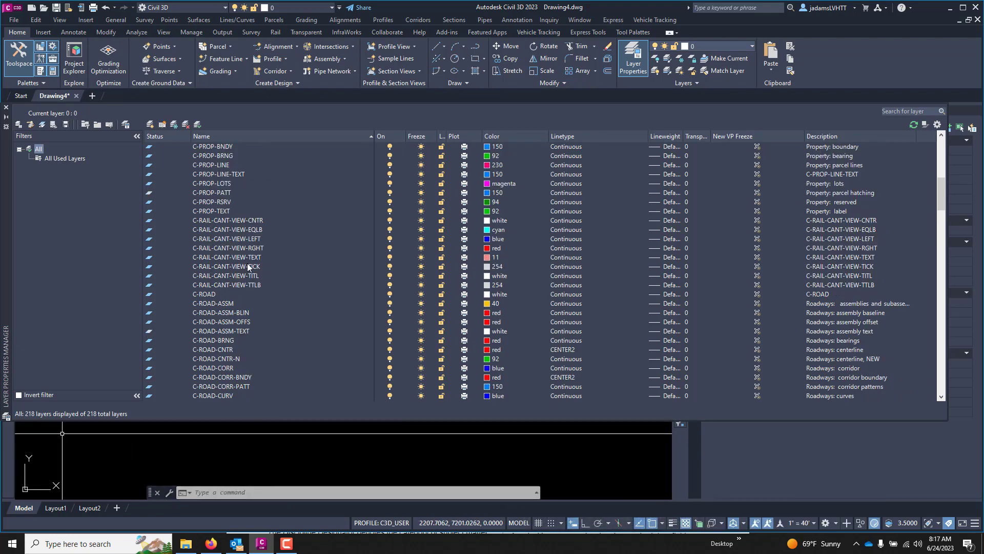
{"action": "scroll", "coordinate": [251, 265], "scroll_direction": "up", "scroll_amount": 8}
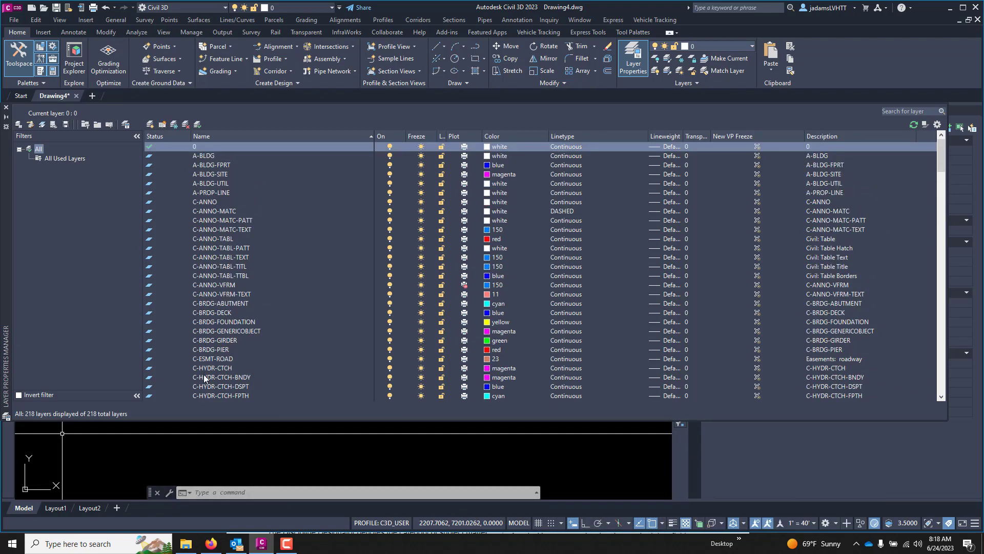
{"action": "scroll", "coordinate": [204, 378], "scroll_direction": "down", "scroll_amount": 12}
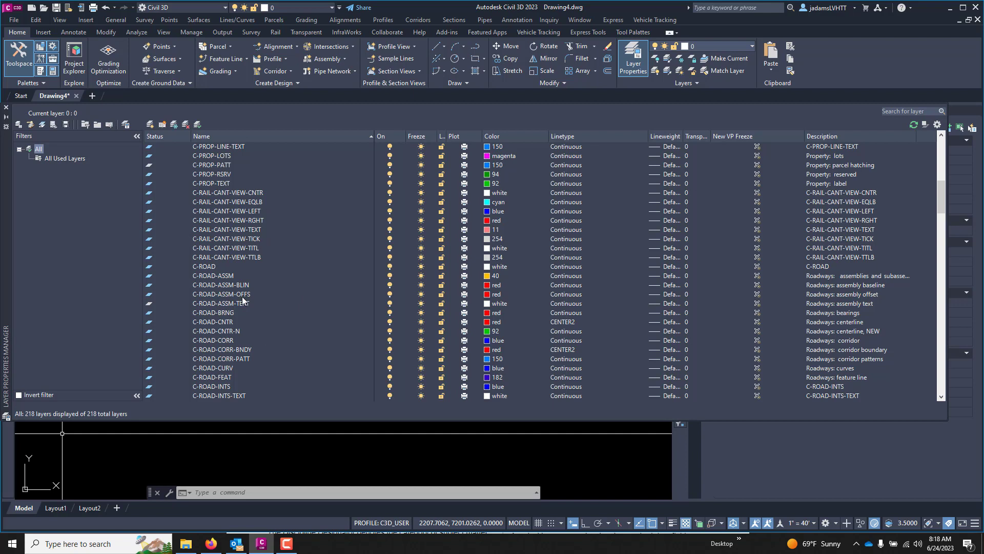
Step: Create a new properties filter from All and name it C-ANNO
{"action": "right_click", "coordinate": [39, 149]}
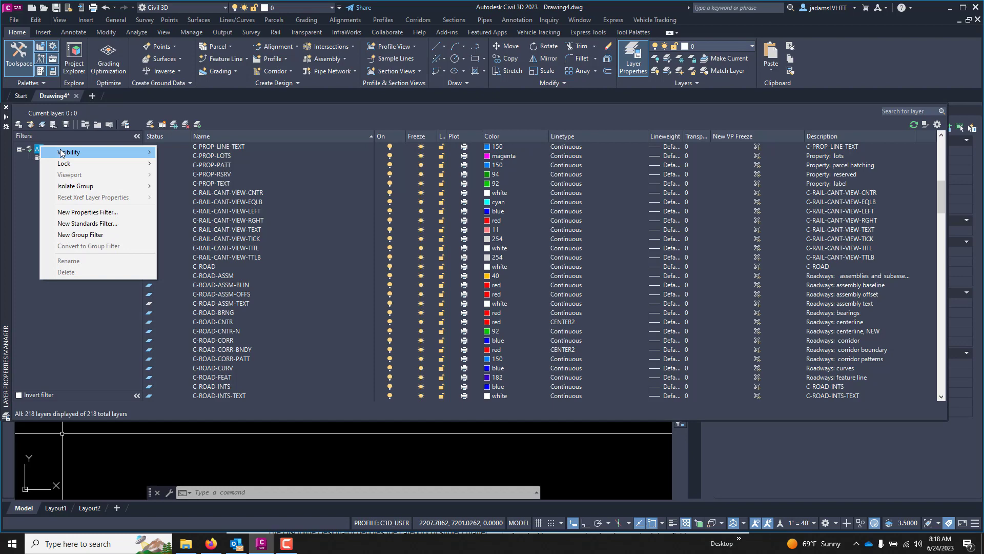
{"action": "mouse_move", "coordinate": [61, 153]}
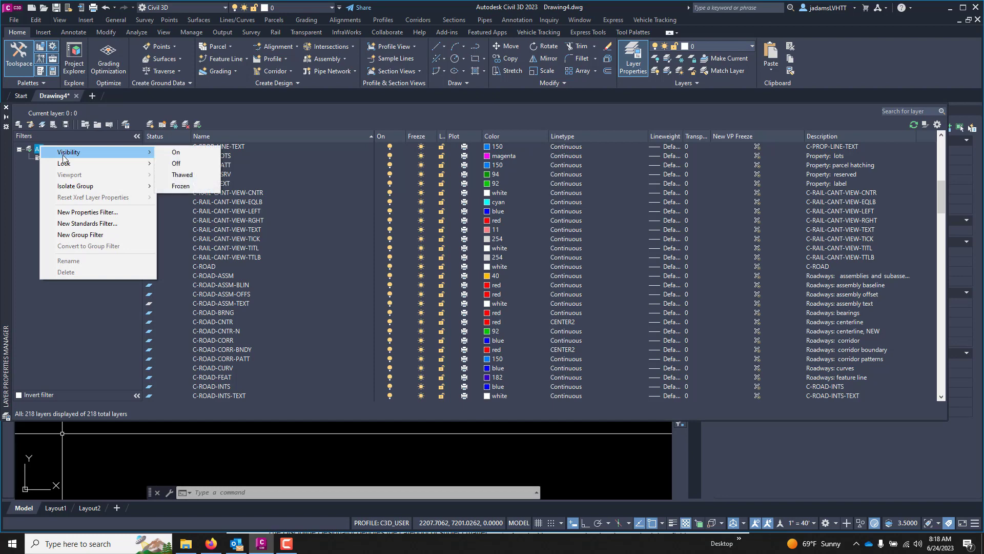
{"action": "left_click", "coordinate": [95, 213]}
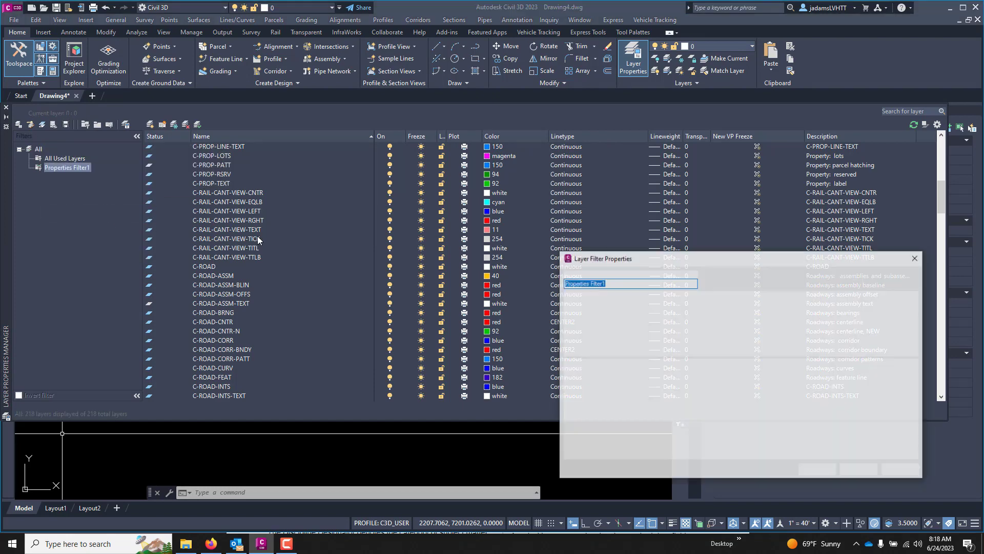
{"action": "left_click_drag", "start_coordinate": [616, 252], "coordinate": [346, 169]}
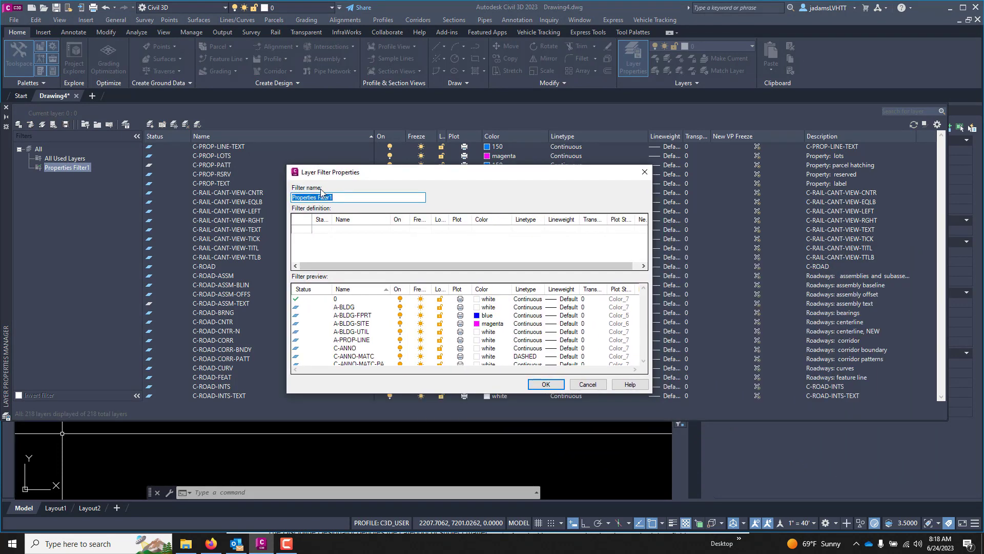
{"action": "type", "text": "C-ANNO"}
Step: Define the filter rule with any status and name pattern C-ANNO*, then save it
{"action": "left_click", "coordinate": [328, 230]}
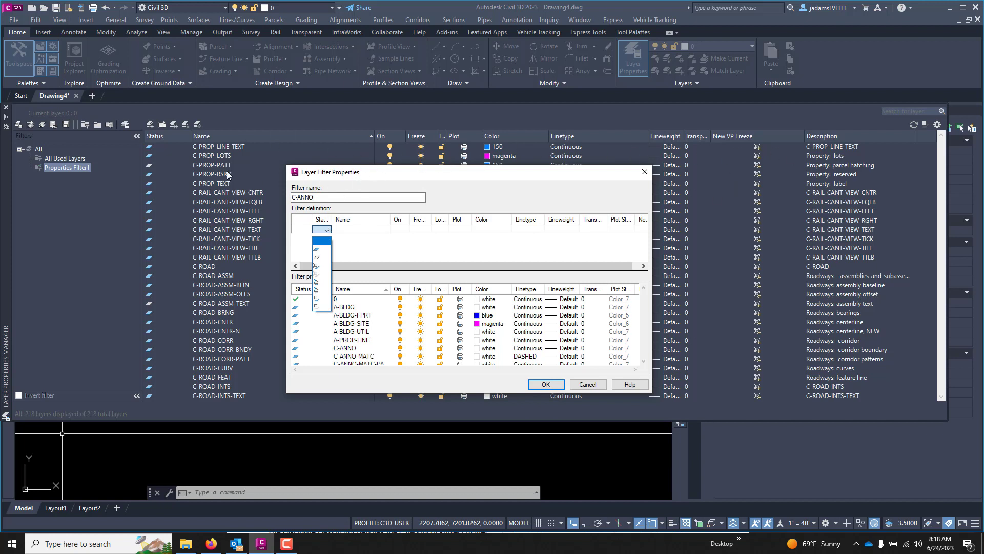
{"action": "left_click", "coordinate": [327, 241]}
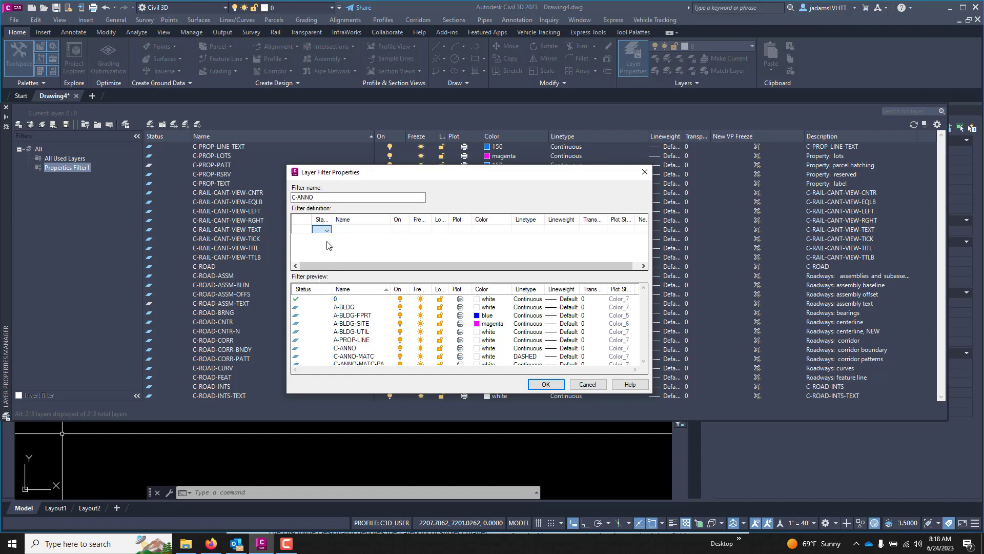
{"action": "left_click", "coordinate": [358, 231]}
{"action": "type", "text": "*"}
{"action": "type", "text": "C-ANN"}
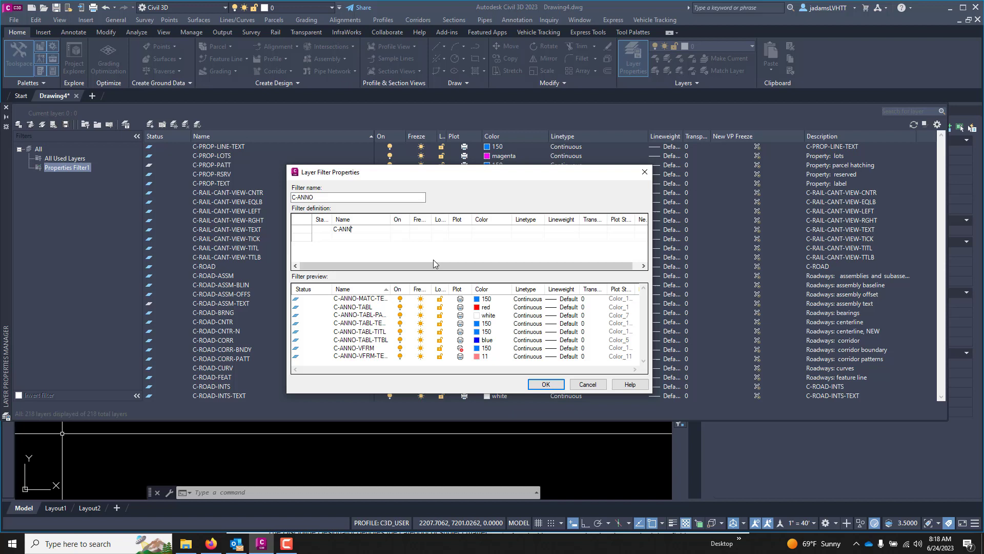
{"action": "type", "text": "O"}
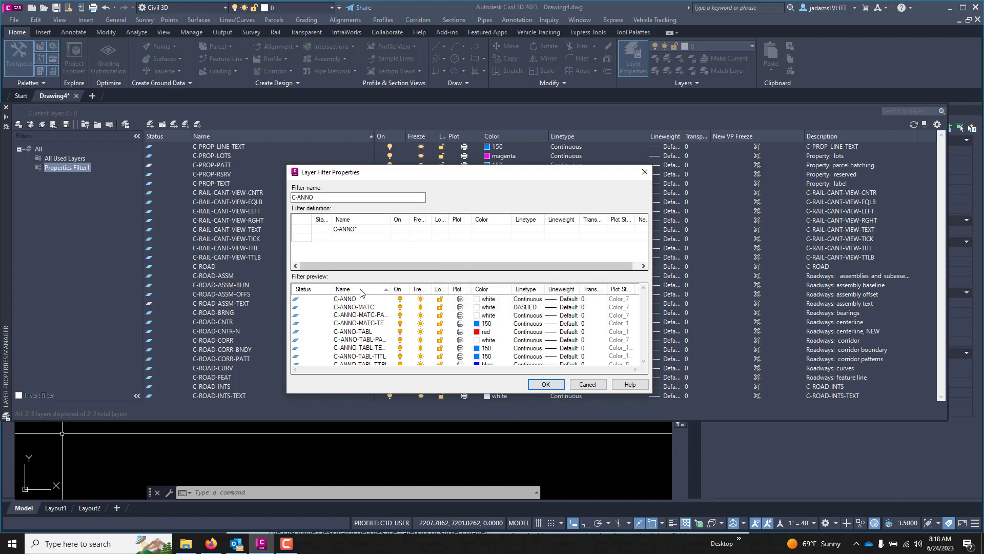
{"action": "left_click", "coordinate": [347, 230]}
{"action": "type", "text": "*"}
{"action": "left_click", "coordinate": [534, 390]}
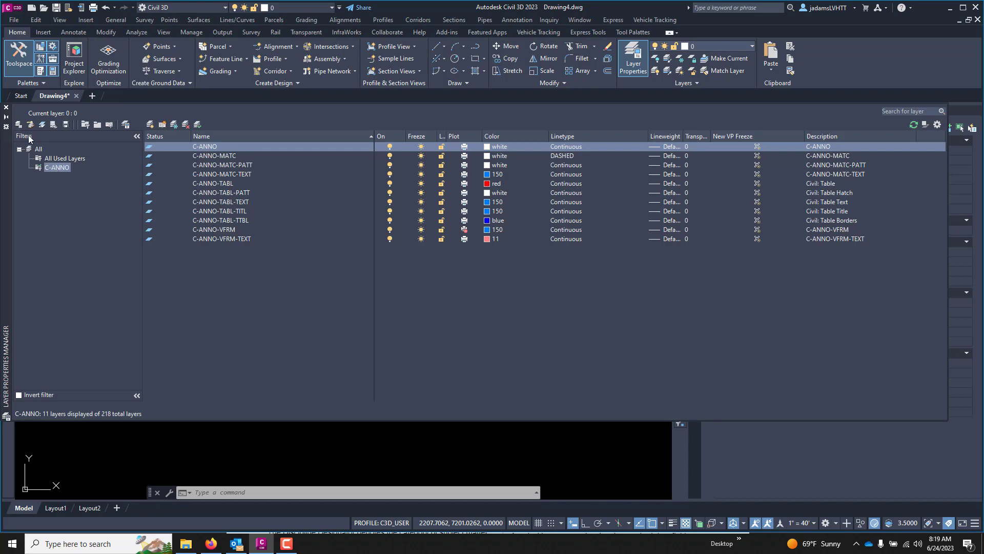
Step: Close the Layer Properties Manager after reviewing the 11 C-ANNO layers
{"action": "left_click", "coordinate": [6, 107]}
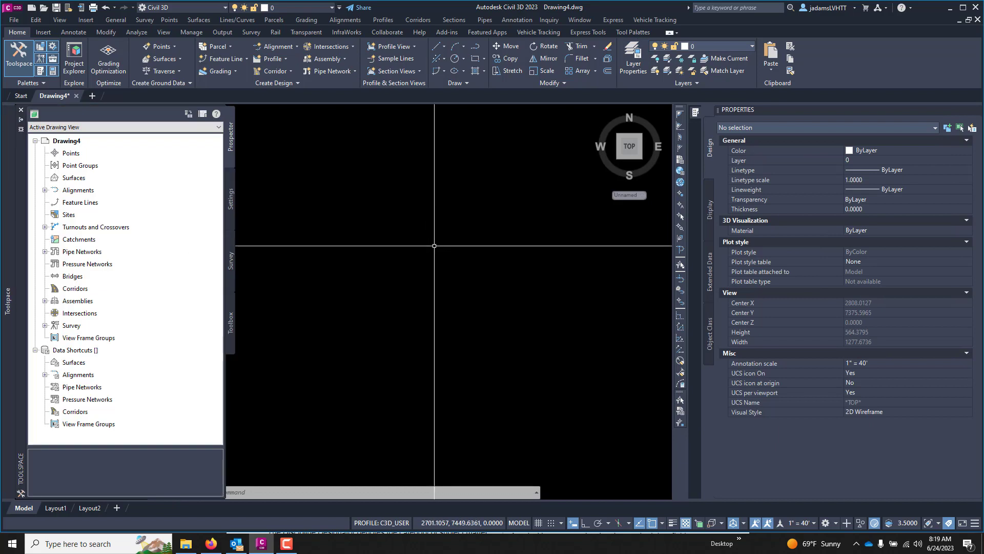
Step: Check the current-layer dropdown lists and close them, keeping layer 0 current
{"action": "left_click", "coordinate": [740, 48]}
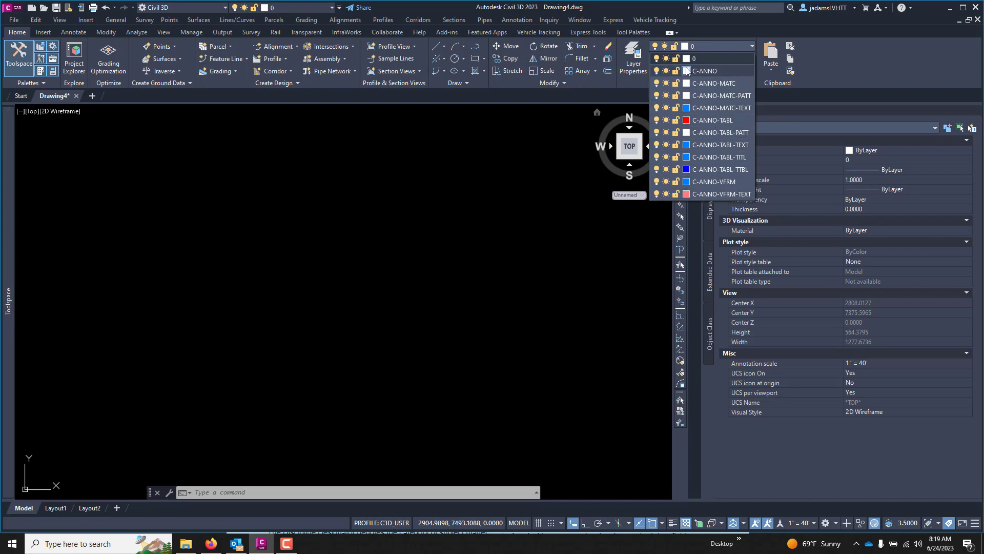
{"action": "left_click", "coordinate": [303, 7]}
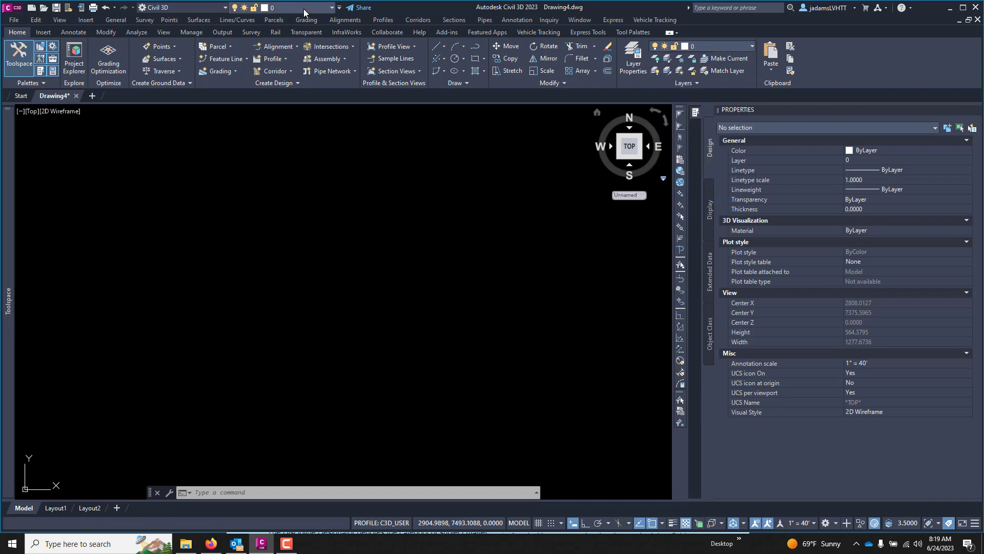
{"action": "left_click", "coordinate": [302, 8]}
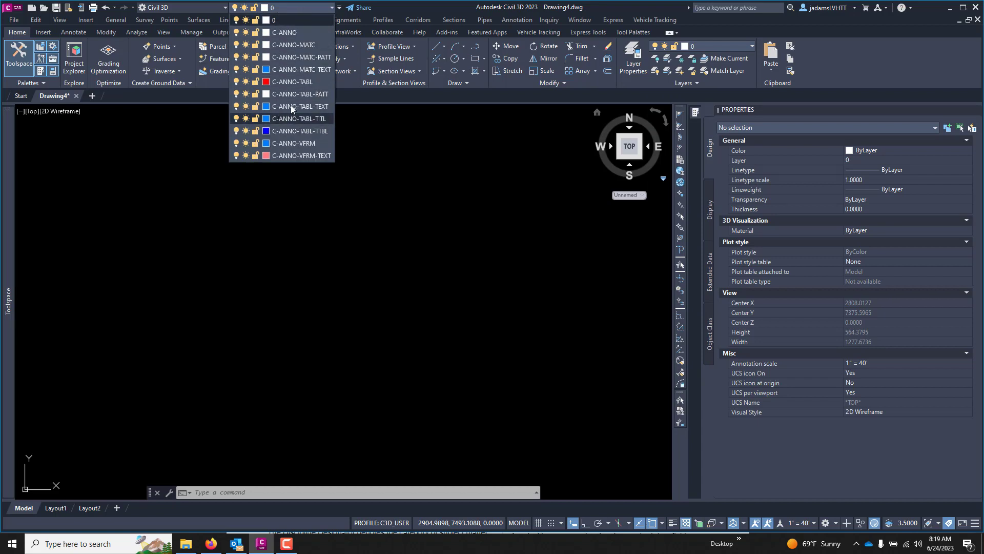
{"action": "left_click", "coordinate": [510, 195]}
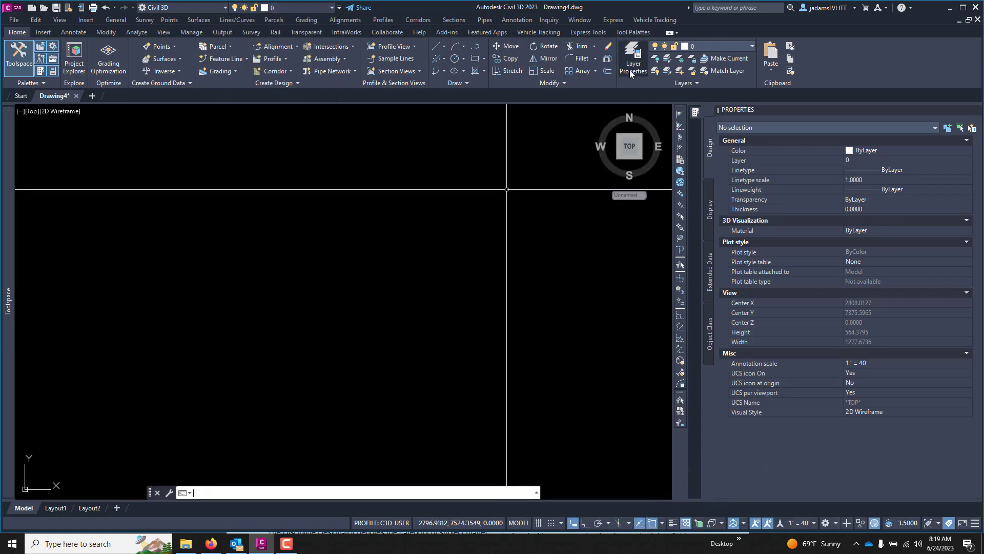
Step: Create the new drawing Drawing5 and scroll through its 436 layers in Layer Properties
{"action": "left_click", "coordinate": [20, 96]}
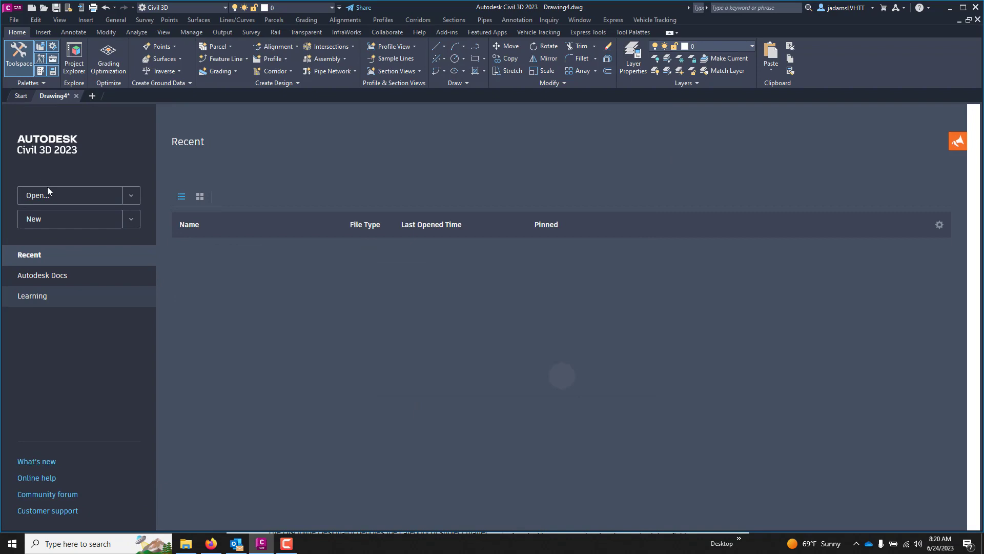
{"action": "left_click", "coordinate": [51, 218]}
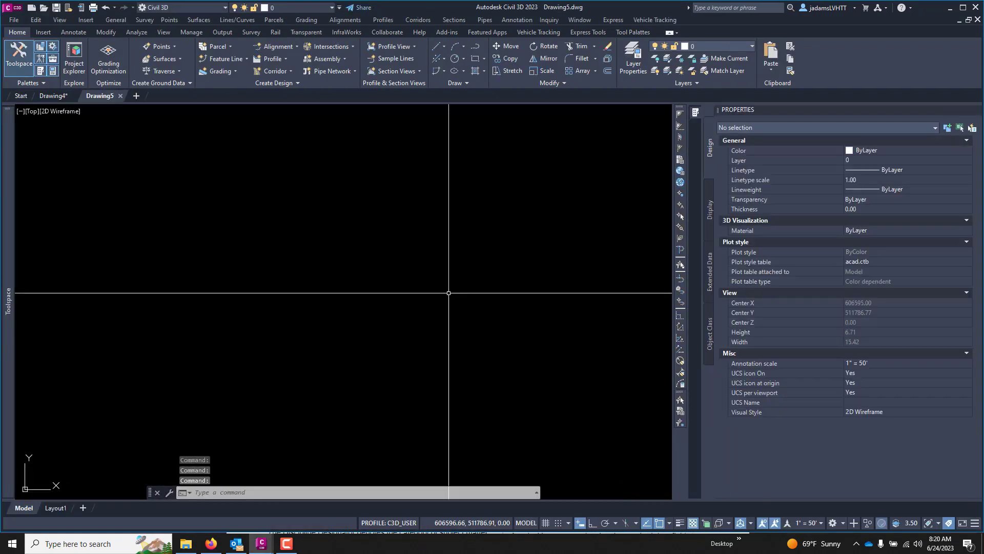
{"action": "left_click", "coordinate": [626, 62]}
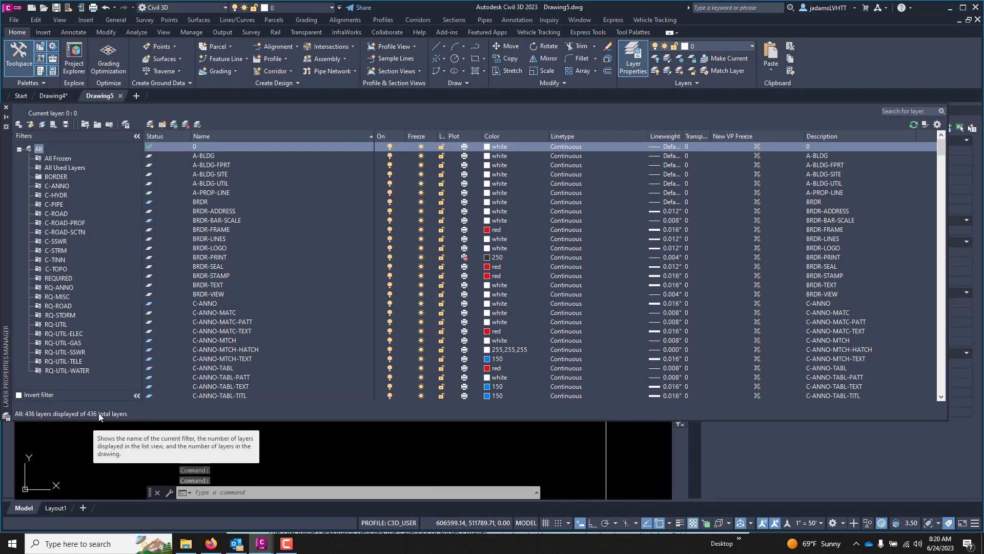
{"action": "scroll", "coordinate": [241, 313], "scroll_direction": "down", "scroll_amount": 3}
{"action": "scroll", "coordinate": [244, 297], "scroll_direction": "up", "scroll_amount": 3}
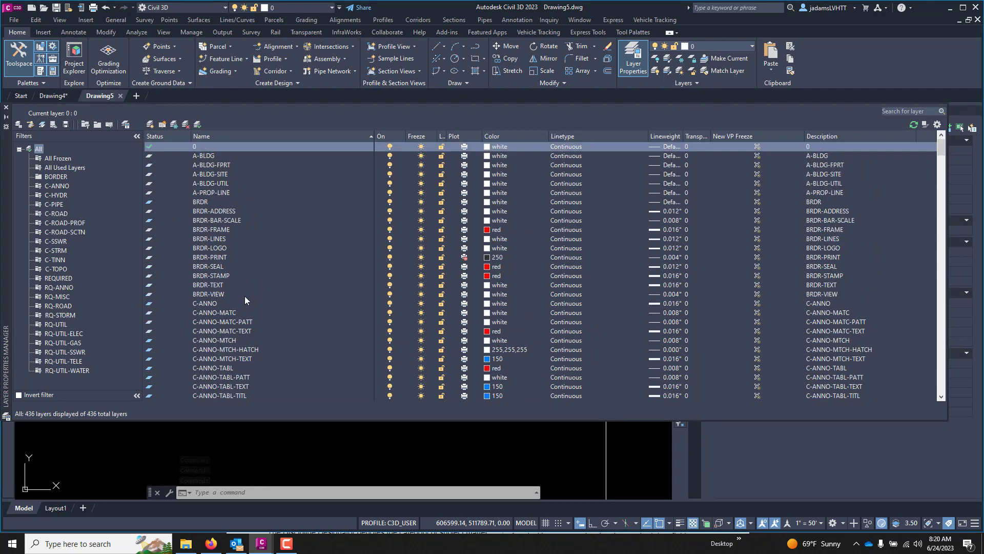
{"action": "scroll", "coordinate": [248, 232], "scroll_direction": "down", "scroll_amount": 20}
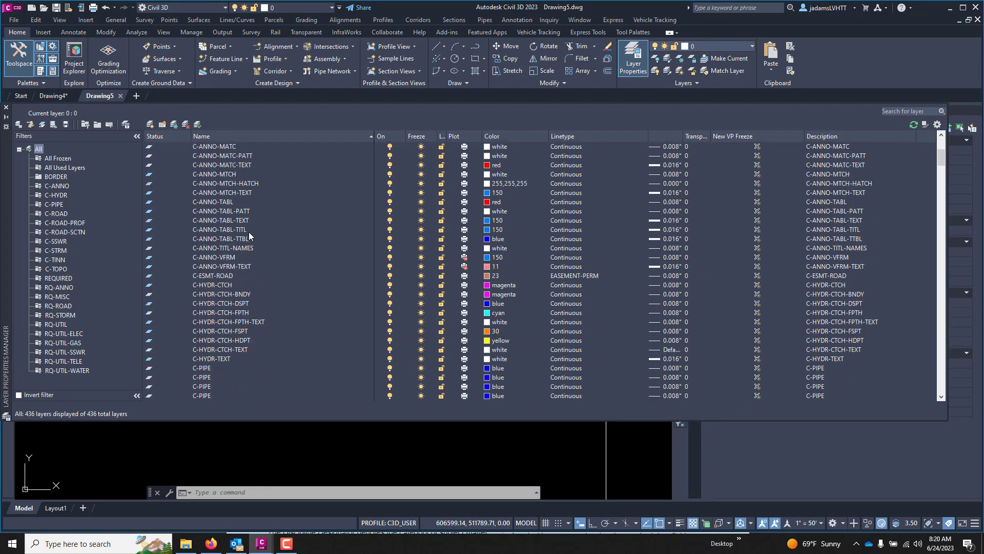
{"action": "scroll", "coordinate": [249, 235], "scroll_direction": "down", "scroll_amount": 20}
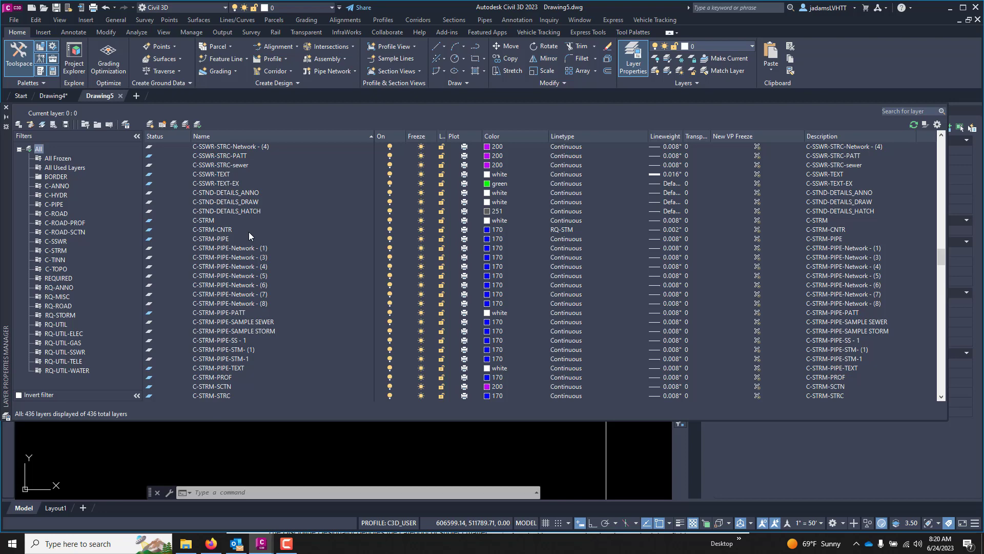
Step: Preview the RQ-ANNO, RQ-ROAD, RQ-STORM and RQ-UTIL-ELEC/GAS/SSWR/TELE filter layers
{"action": "left_click", "coordinate": [54, 290]}
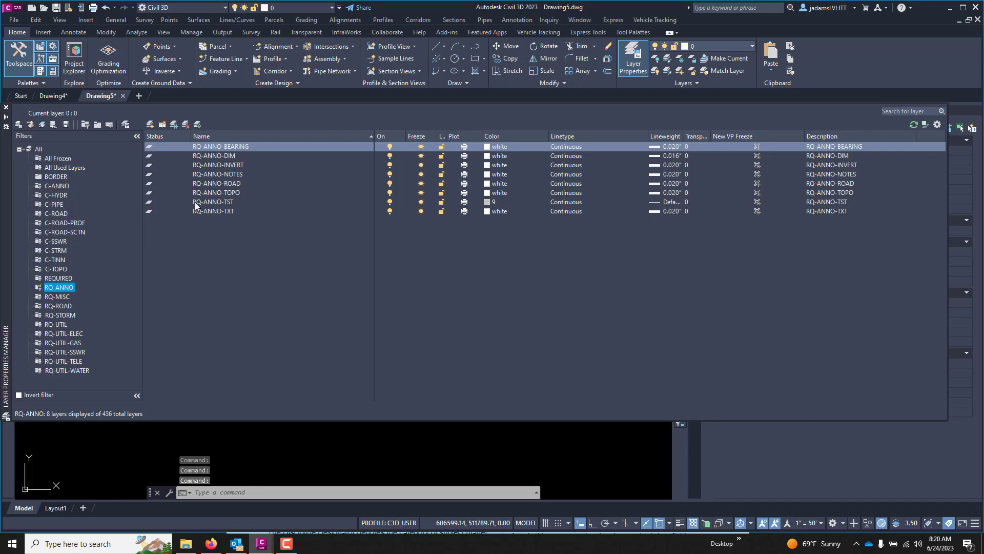
{"action": "left_click", "coordinate": [59, 307]}
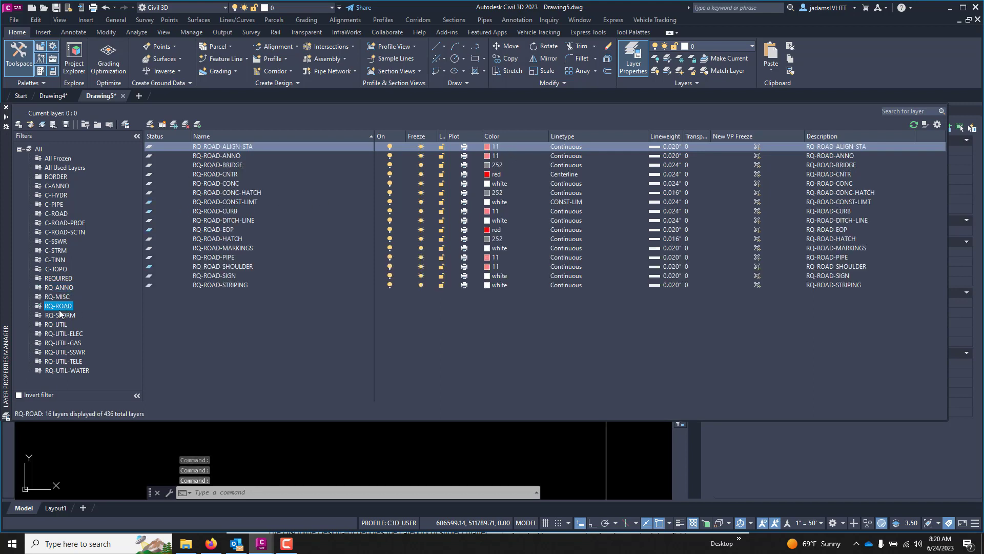
{"action": "left_click", "coordinate": [60, 315]}
{"action": "left_click", "coordinate": [60, 330]}
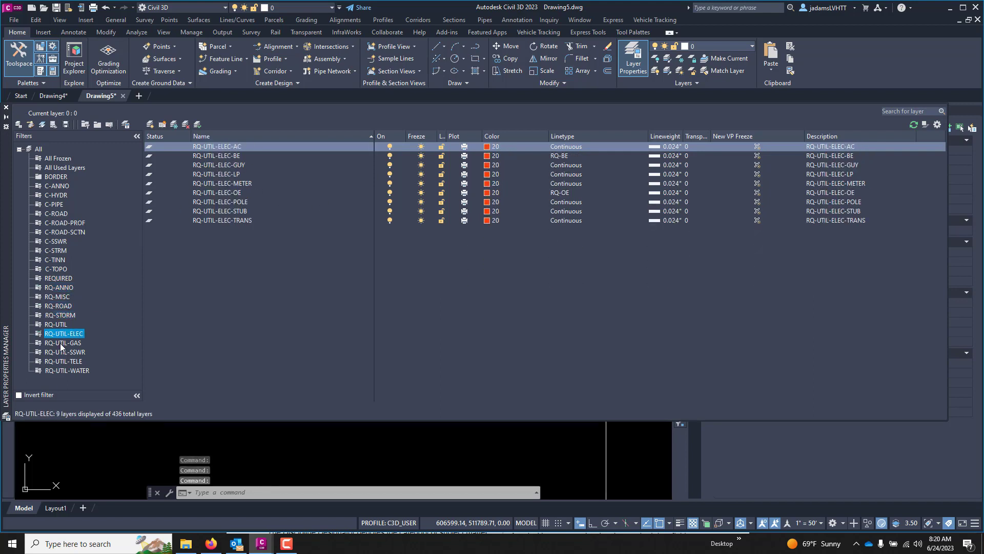
{"action": "left_click", "coordinate": [61, 343]}
{"action": "left_click", "coordinate": [61, 355]}
{"action": "left_click", "coordinate": [63, 362]}
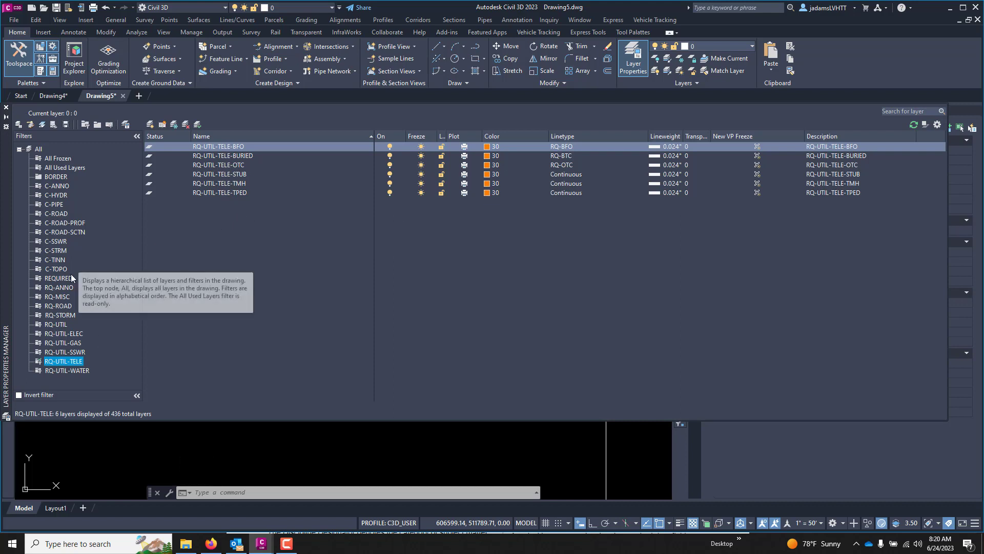
Step: Apply the RQ-UTIL filter and scroll through its 39 layers
{"action": "left_click", "coordinate": [56, 325]}
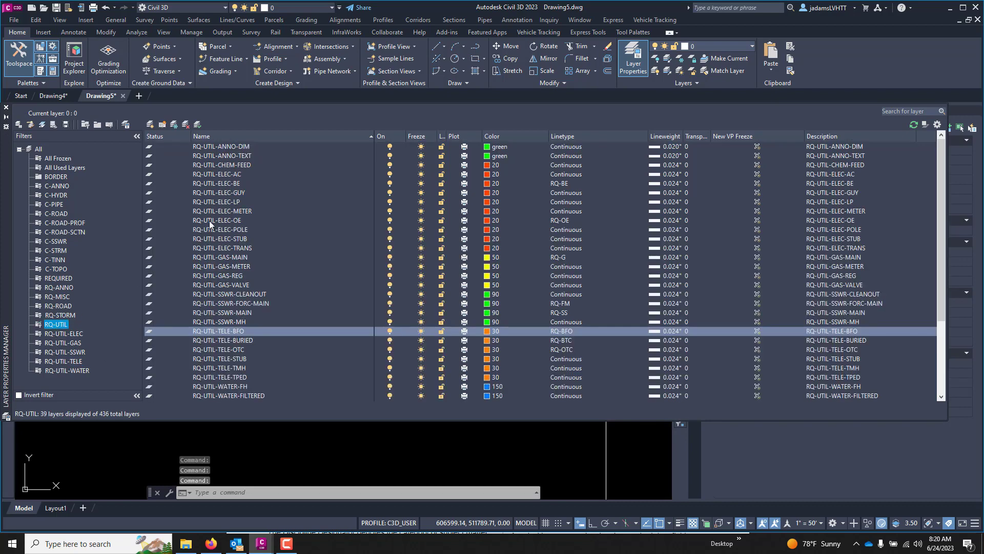
{"action": "scroll", "coordinate": [209, 220], "scroll_direction": "down", "scroll_amount": 4}
{"action": "scroll", "coordinate": [209, 221], "scroll_direction": "up", "scroll_amount": 4}
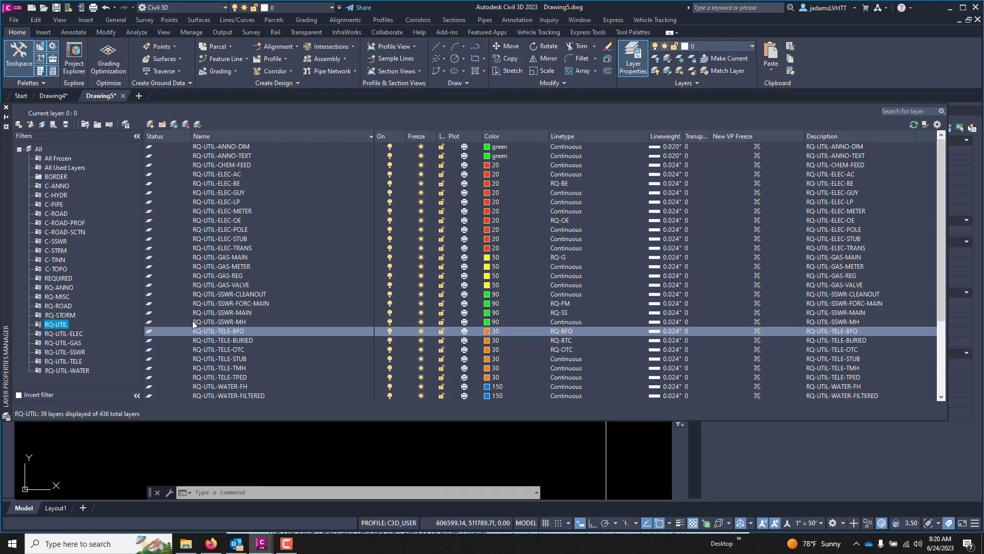
{"action": "scroll", "coordinate": [263, 266], "scroll_direction": "down", "scroll_amount": 4}
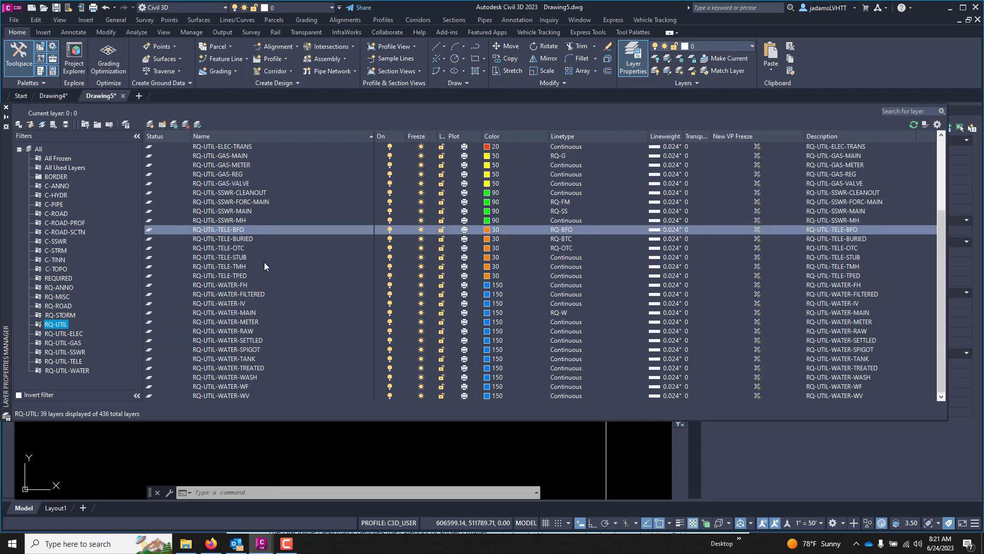
Step: Create Layer1 from the RQ-UTIL list and Layer2 from the C-ANNO filter list
{"action": "right_click", "coordinate": [242, 228]}
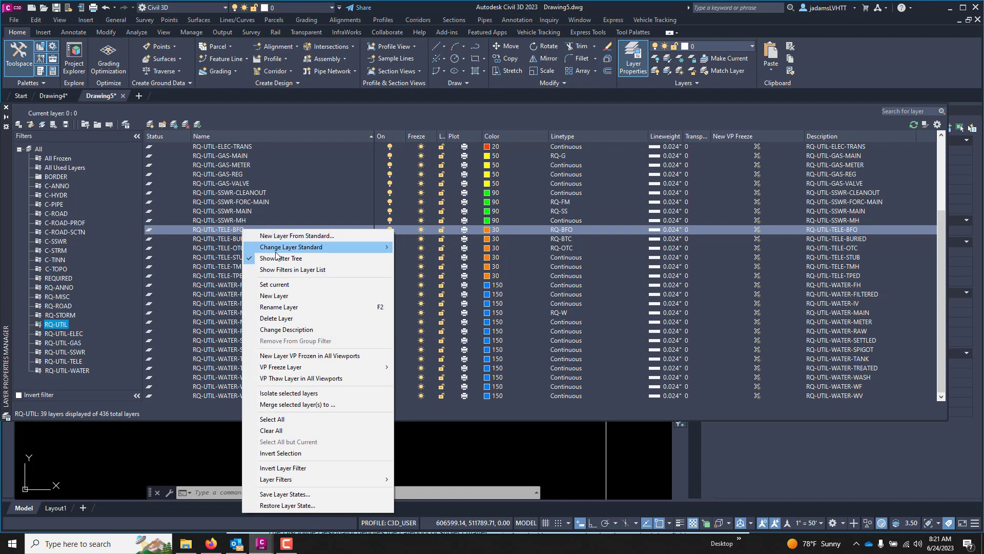
{"action": "left_click", "coordinate": [282, 297]}
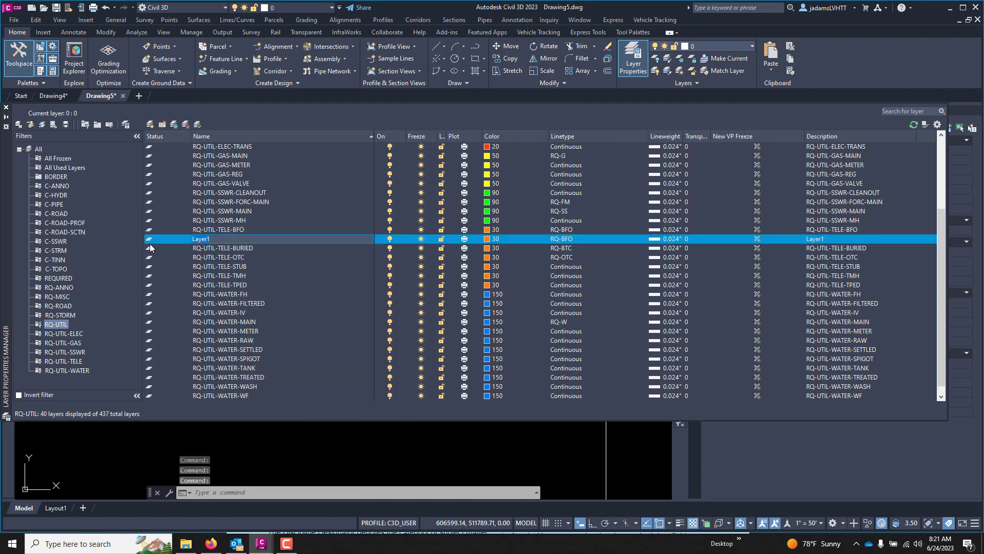
{"action": "left_click", "coordinate": [58, 187]}
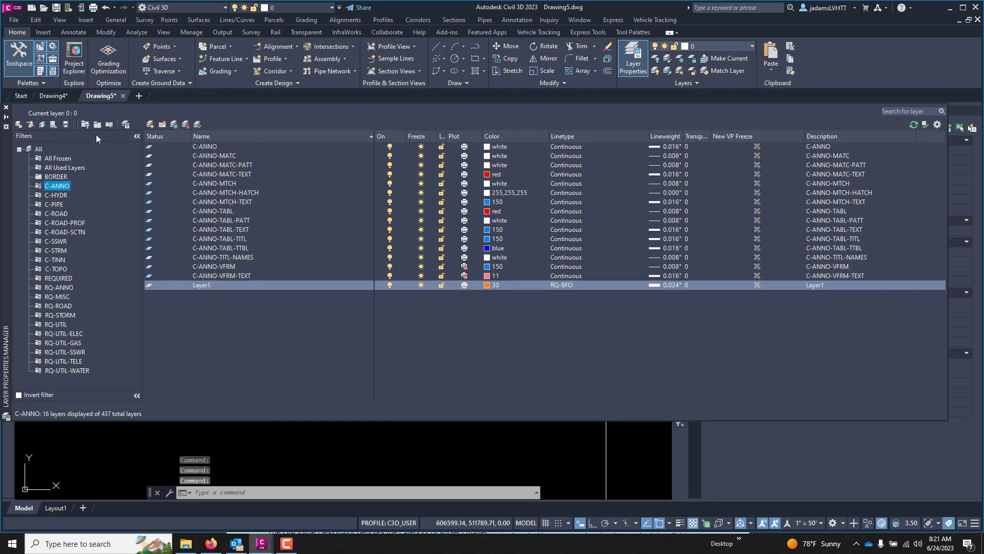
{"action": "right_click", "coordinate": [223, 212]}
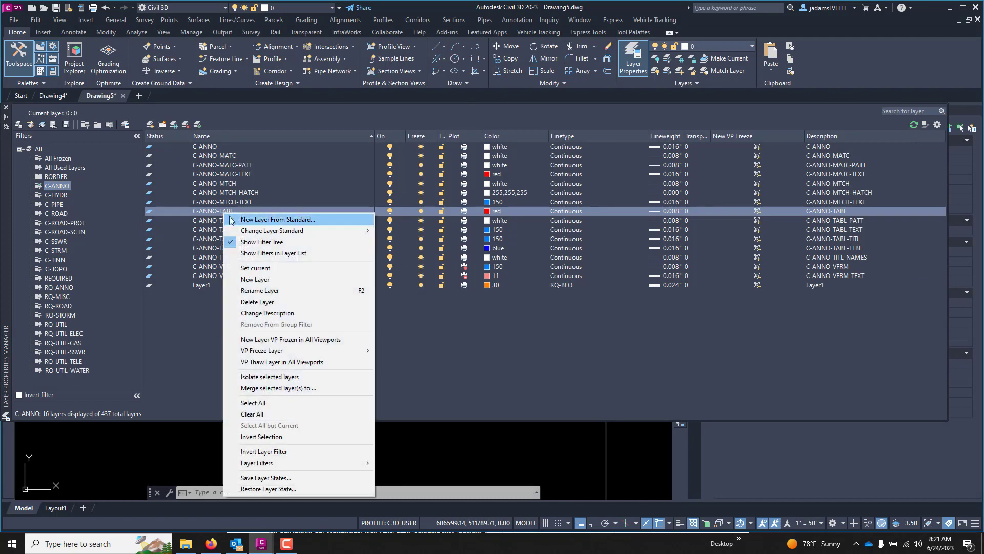
{"action": "left_click", "coordinate": [264, 280]}
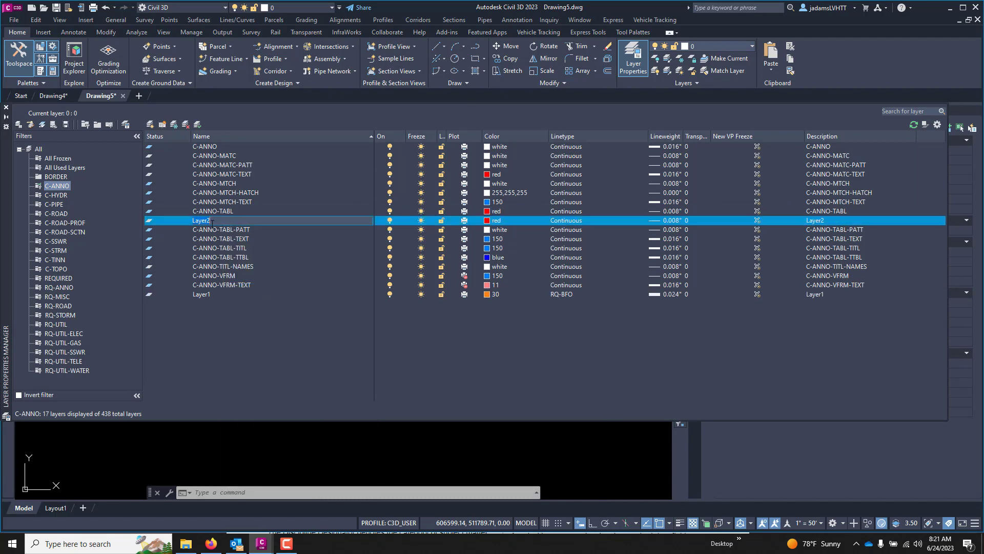
{"action": "key", "text": "BackSpace"}
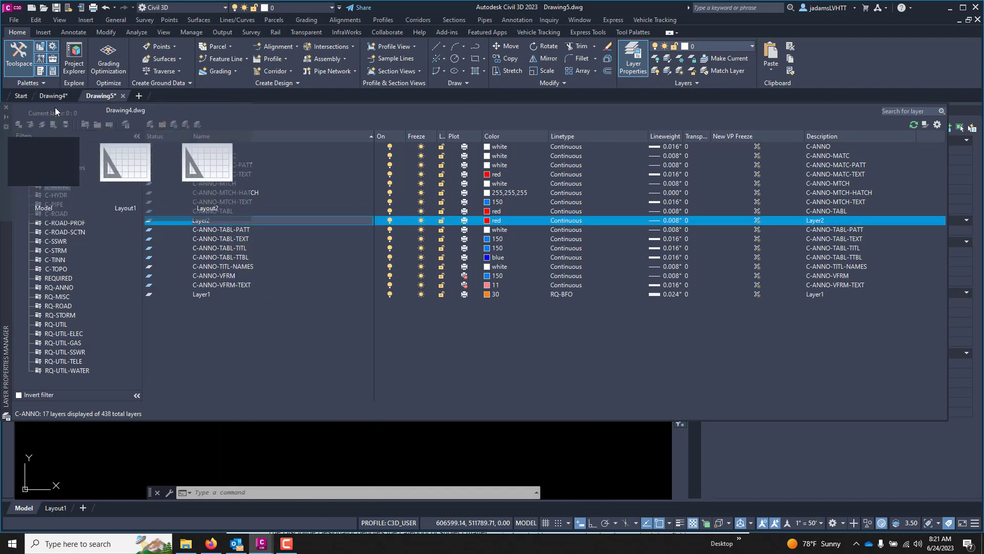
Step: In Drawing4's C-ANNO filter, create a new layer and close the outside-filter warning
{"action": "left_click", "coordinate": [54, 96]}
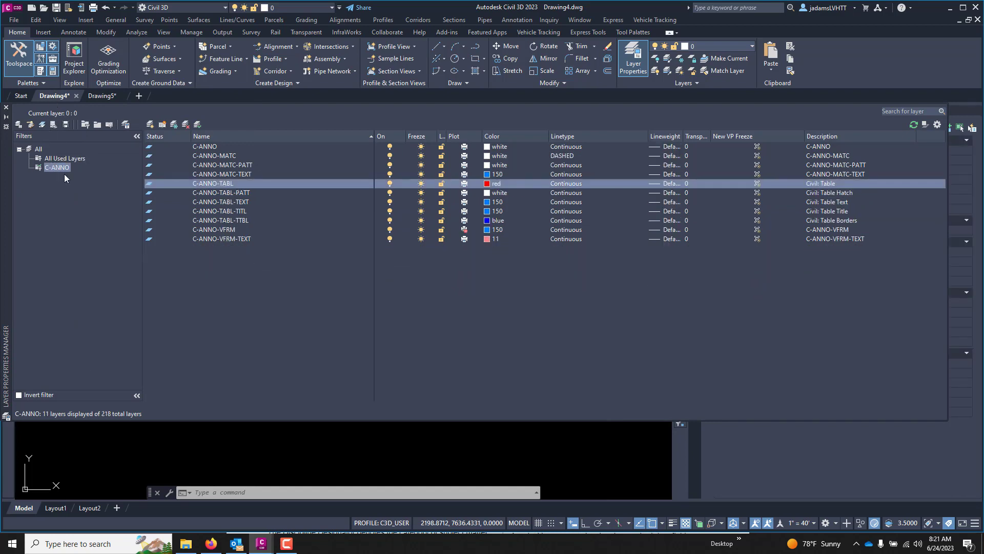
{"action": "left_click", "coordinate": [58, 165]}
{"action": "right_click", "coordinate": [222, 255]}
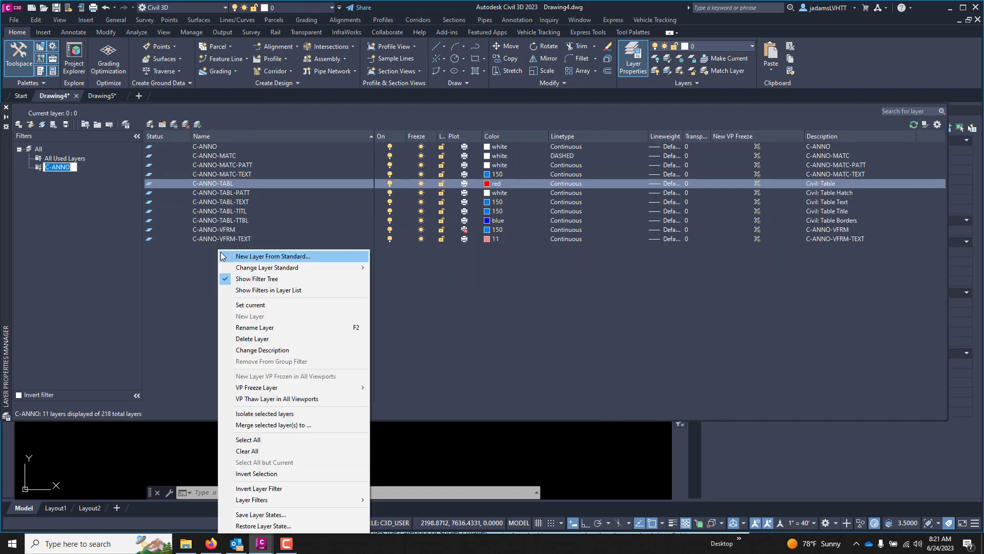
{"action": "left_click", "coordinate": [219, 212]}
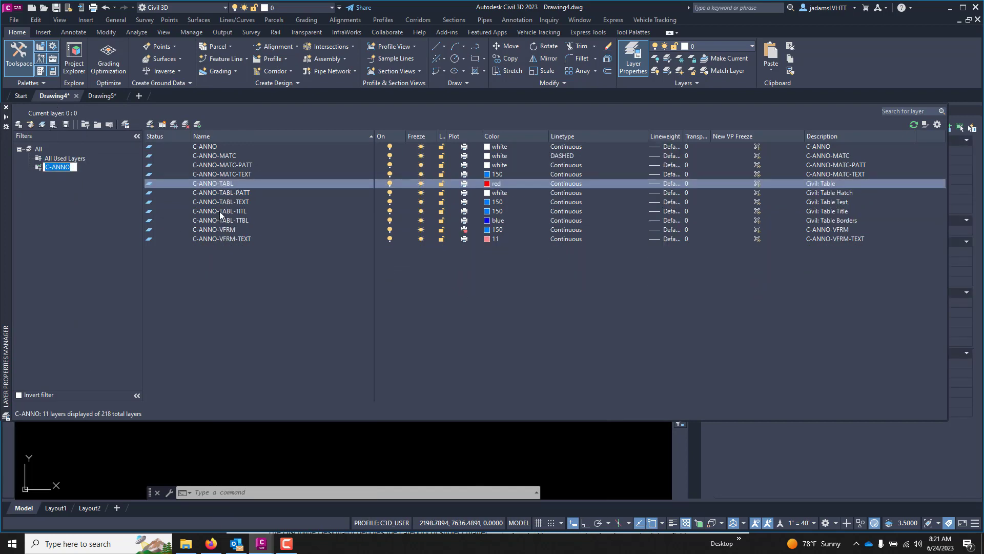
{"action": "right_click", "coordinate": [219, 211]}
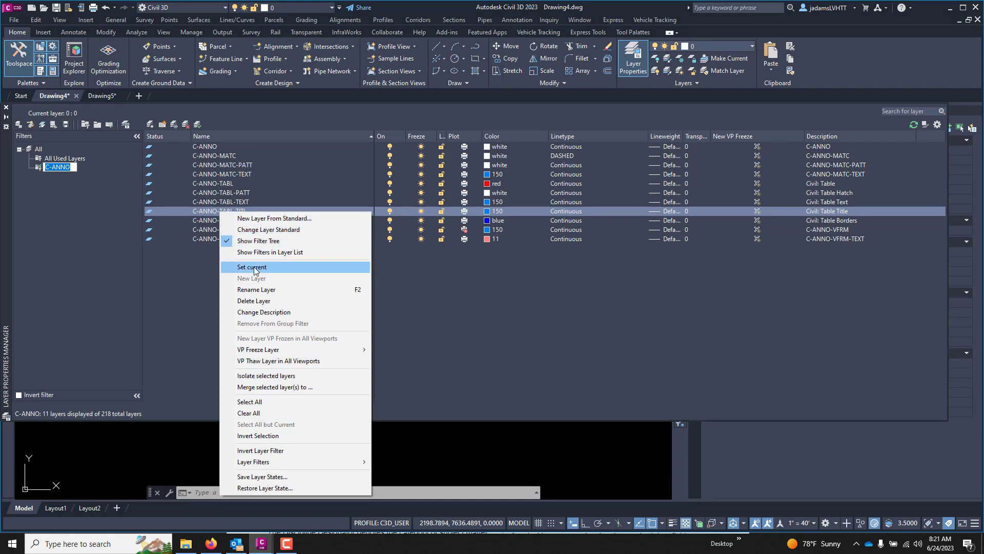
{"action": "left_click", "coordinate": [235, 177]}
{"action": "right_click", "coordinate": [206, 177]}
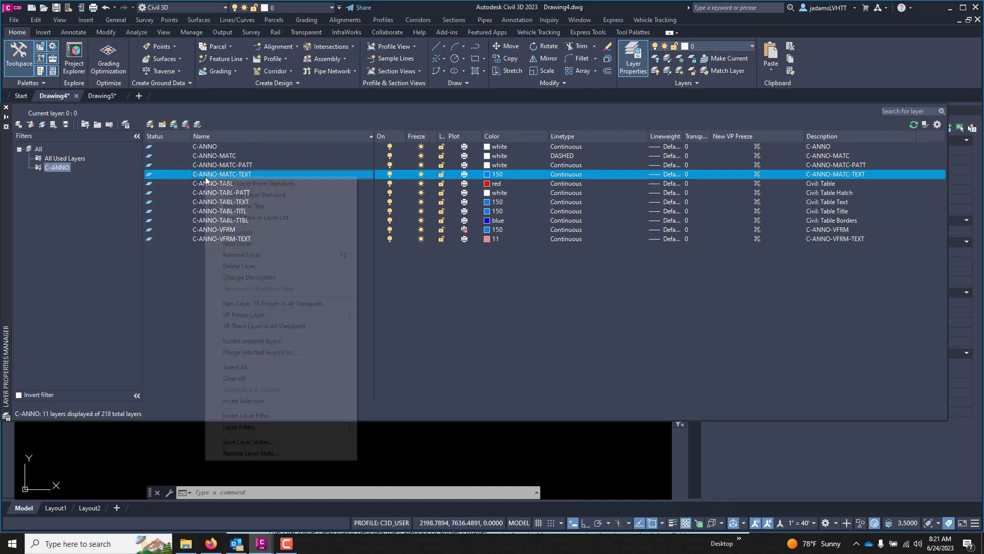
{"action": "left_click", "coordinate": [249, 244]}
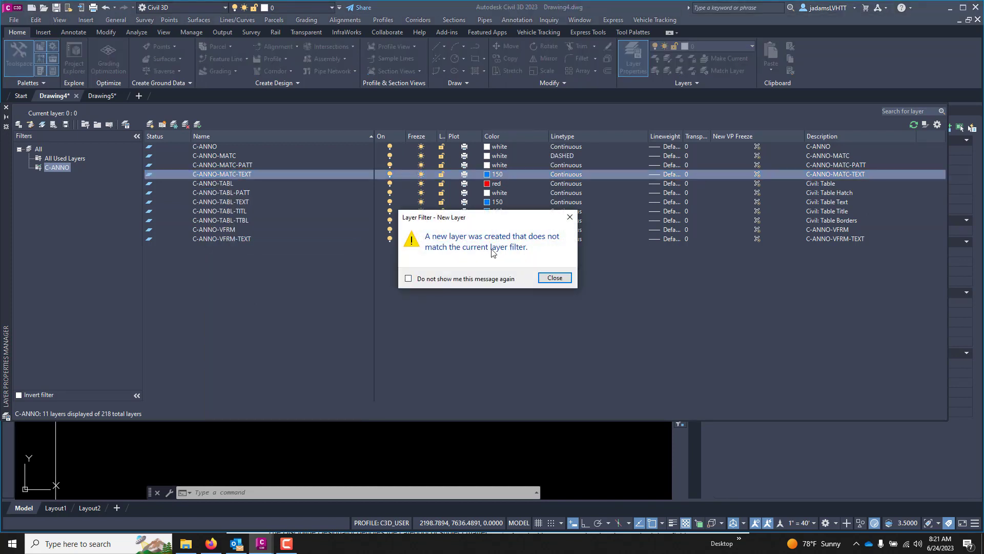
{"action": "left_click", "coordinate": [554, 278]}
Step: Compare the All and C-ANNO lists to confirm Layer1 appears only under All
{"action": "left_click", "coordinate": [41, 149]}
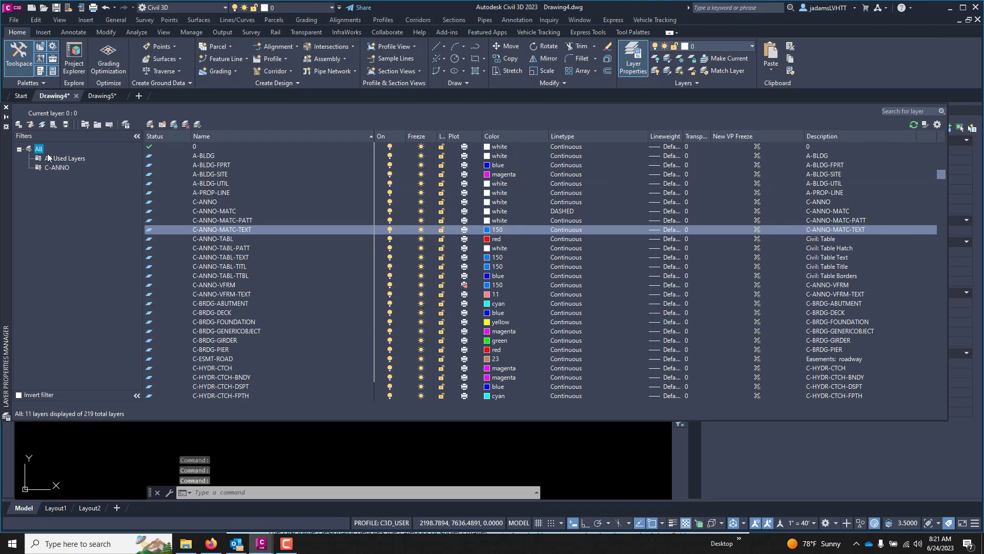
{"action": "scroll", "coordinate": [224, 241], "scroll_direction": "down", "scroll_amount": 20}
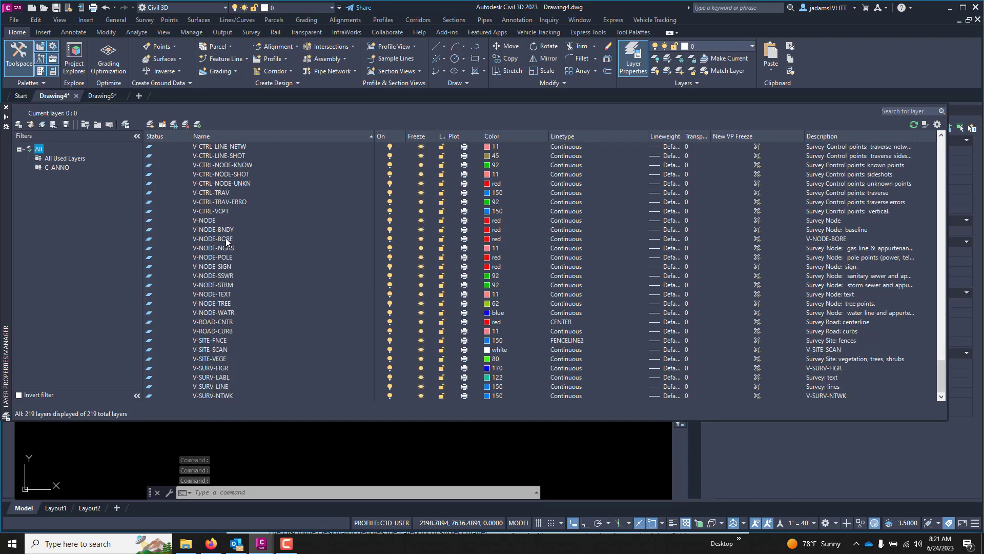
{"action": "scroll", "coordinate": [198, 230], "scroll_direction": "up", "scroll_amount": 5}
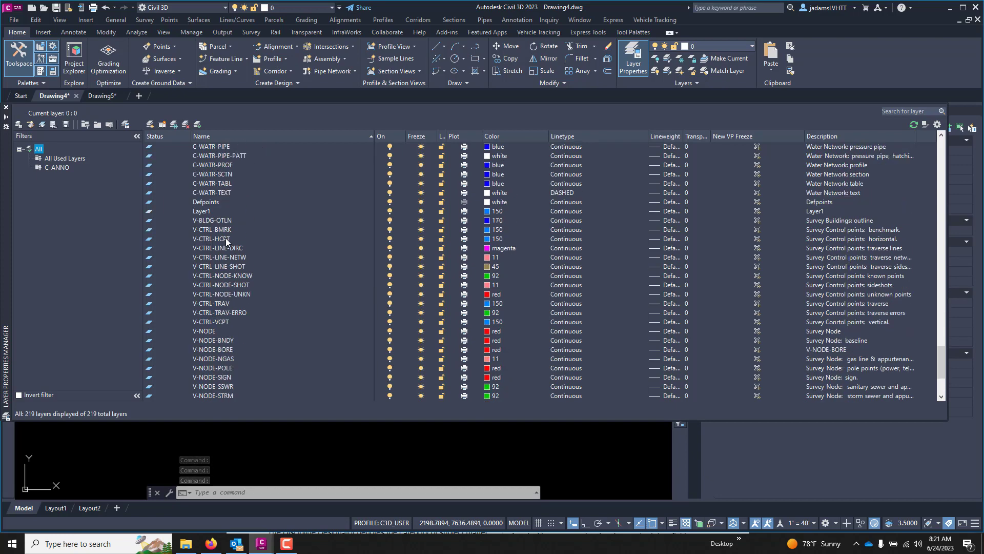
{"action": "left_click", "coordinate": [52, 167]}
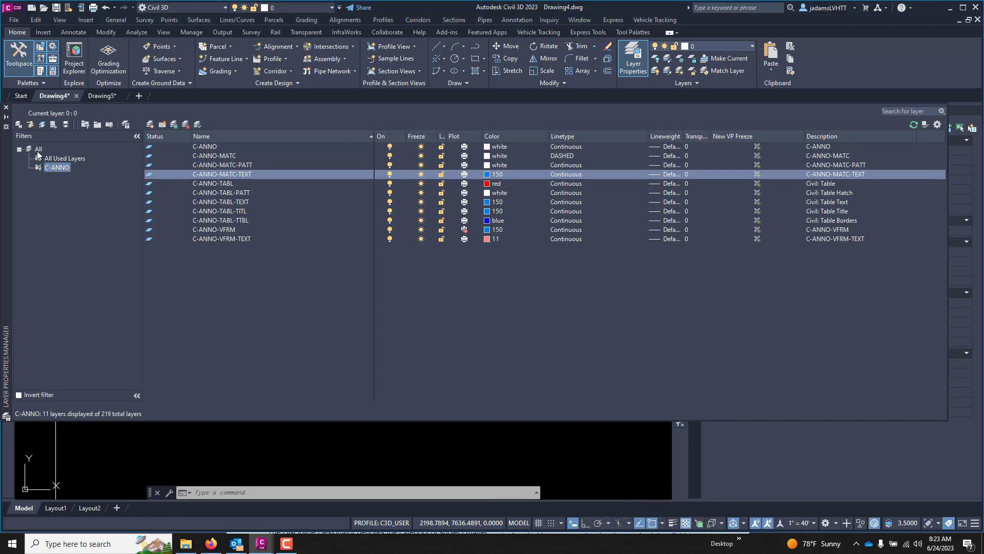
Step: Create Layer2 from the Layer1 row in the All layer list
{"action": "left_click", "coordinate": [39, 149]}
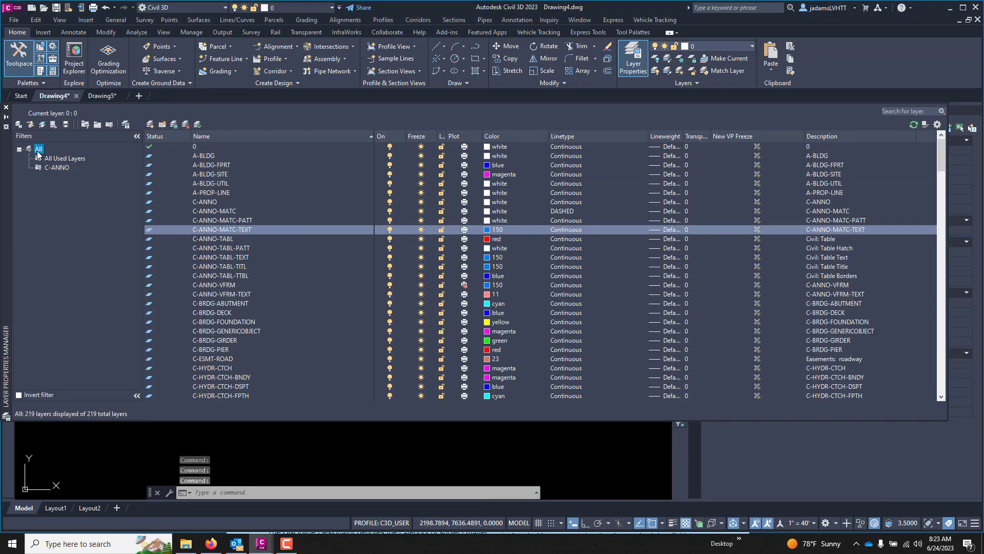
{"action": "scroll", "coordinate": [247, 247], "scroll_direction": "down", "scroll_amount": 20}
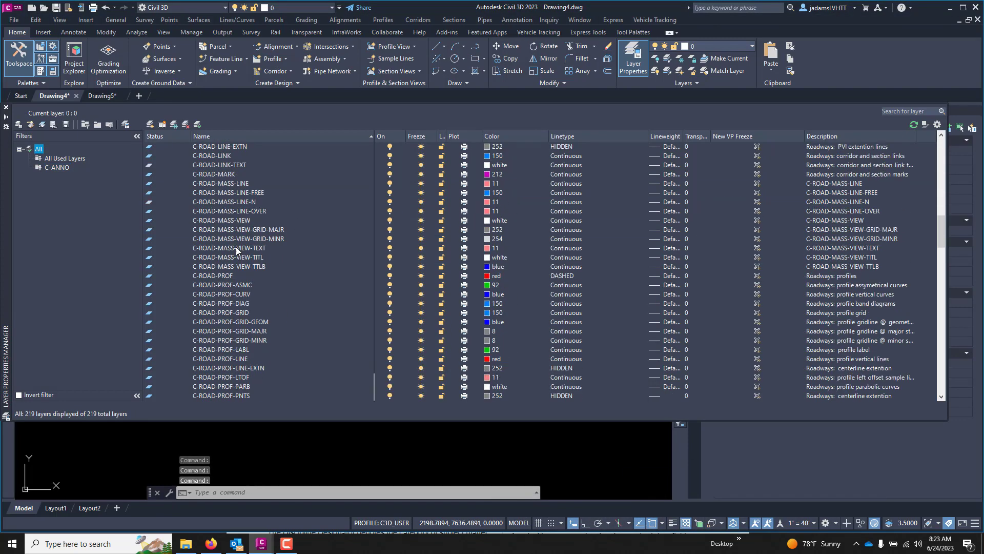
{"action": "scroll", "coordinate": [236, 248], "scroll_direction": "down", "scroll_amount": 15}
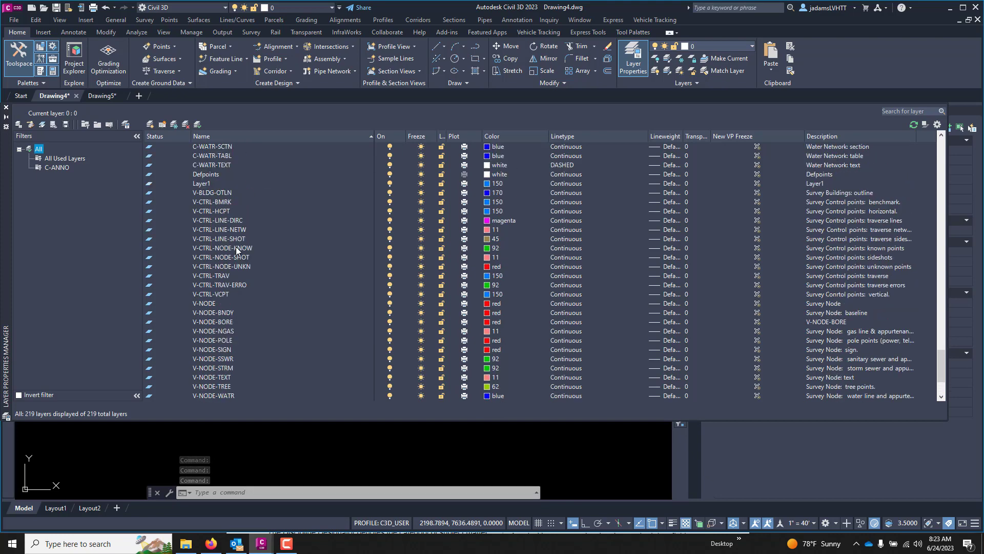
{"action": "left_click", "coordinate": [200, 186]}
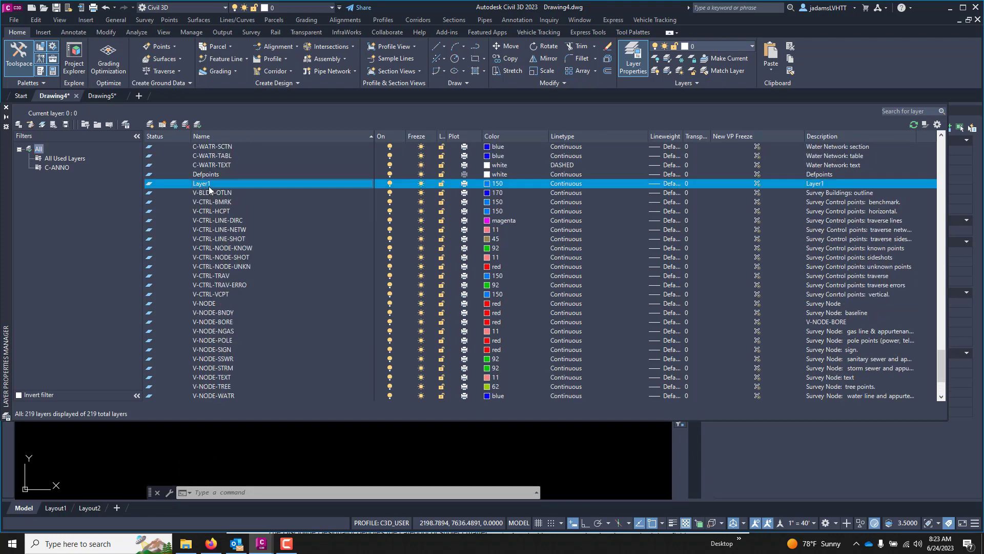
{"action": "right_click", "coordinate": [209, 186]}
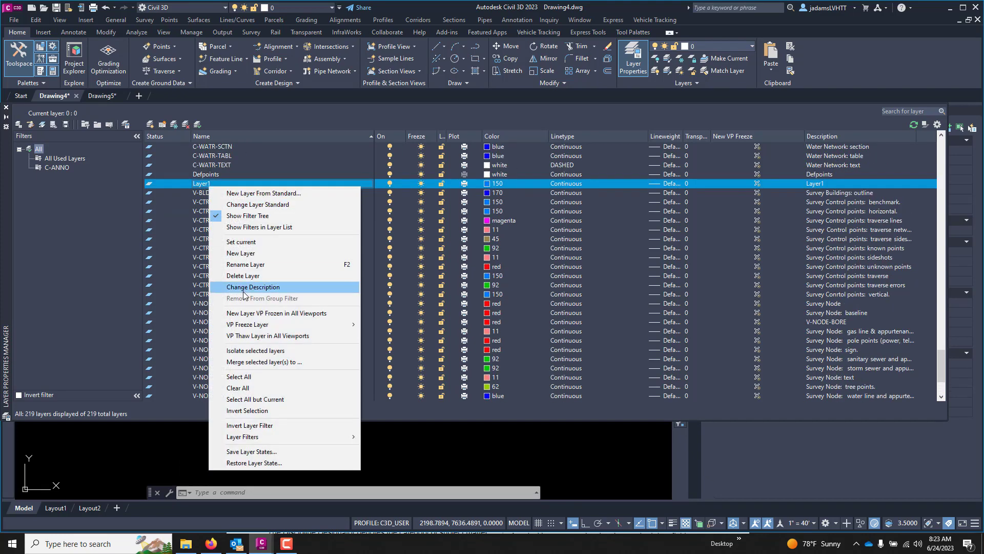
{"action": "left_click", "coordinate": [233, 252]}
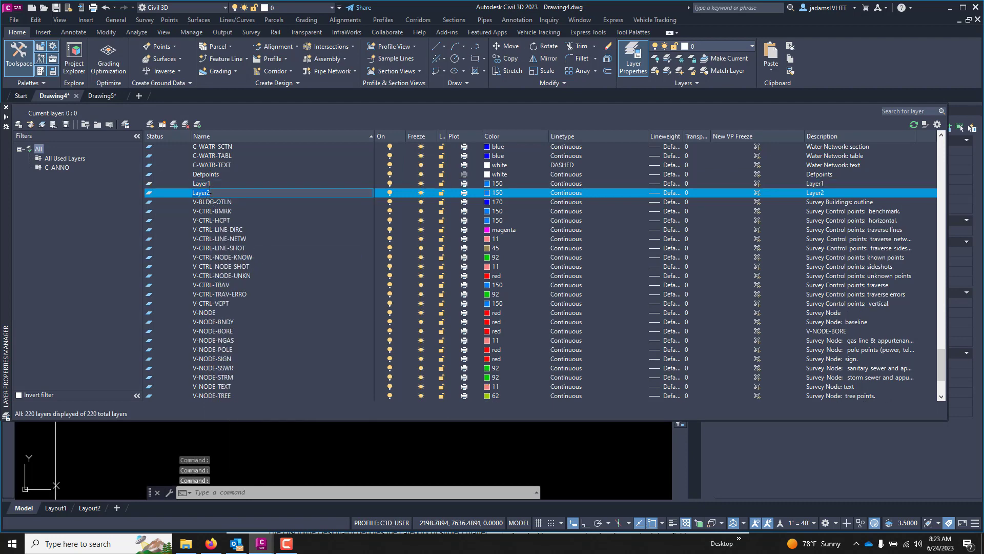
Step: Edit the C-ANNO filter so its name rules are C-ANNO* plus a second LAYER* row
{"action": "left_click", "coordinate": [59, 168]}
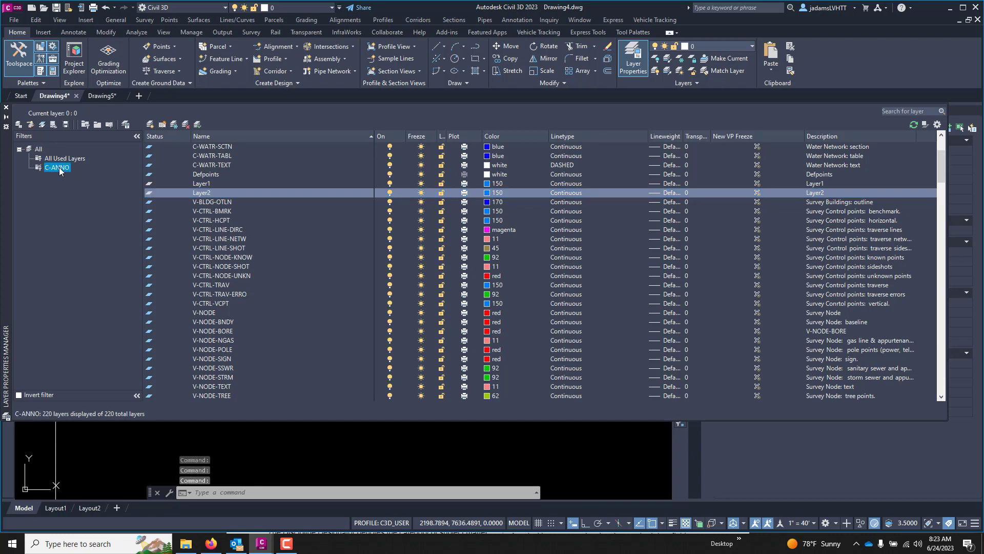
{"action": "right_click", "coordinate": [54, 168]}
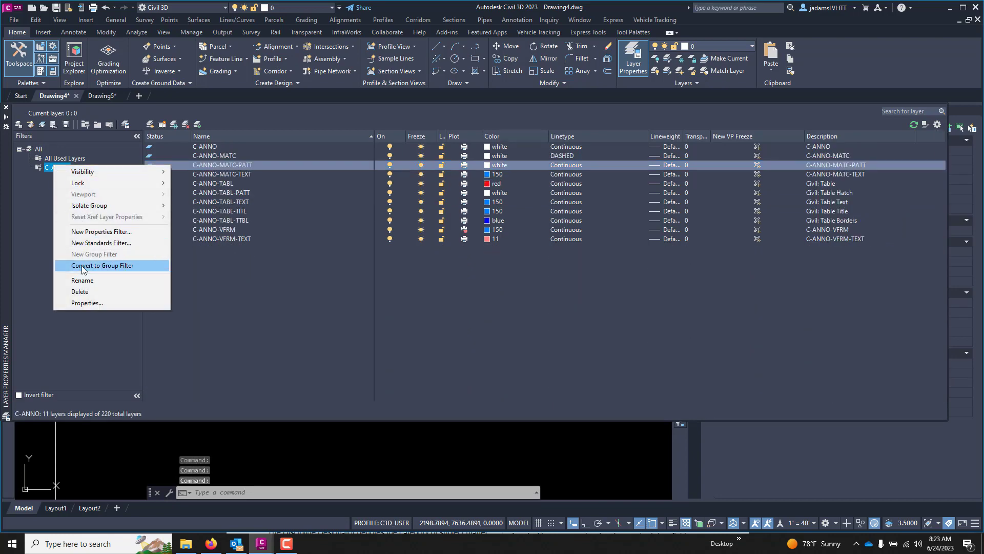
{"action": "mouse_move", "coordinate": [83, 187]}
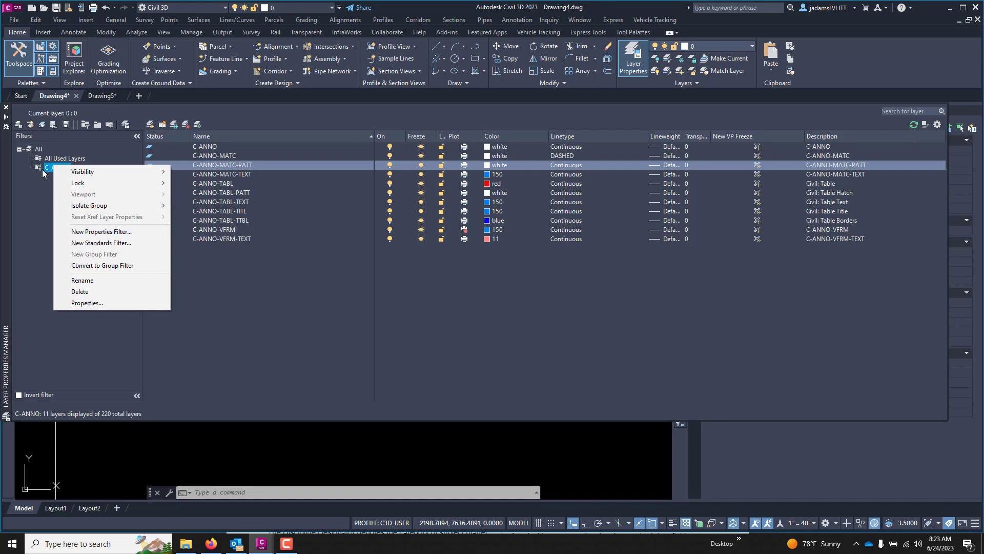
{"action": "left_click", "coordinate": [86, 302]}
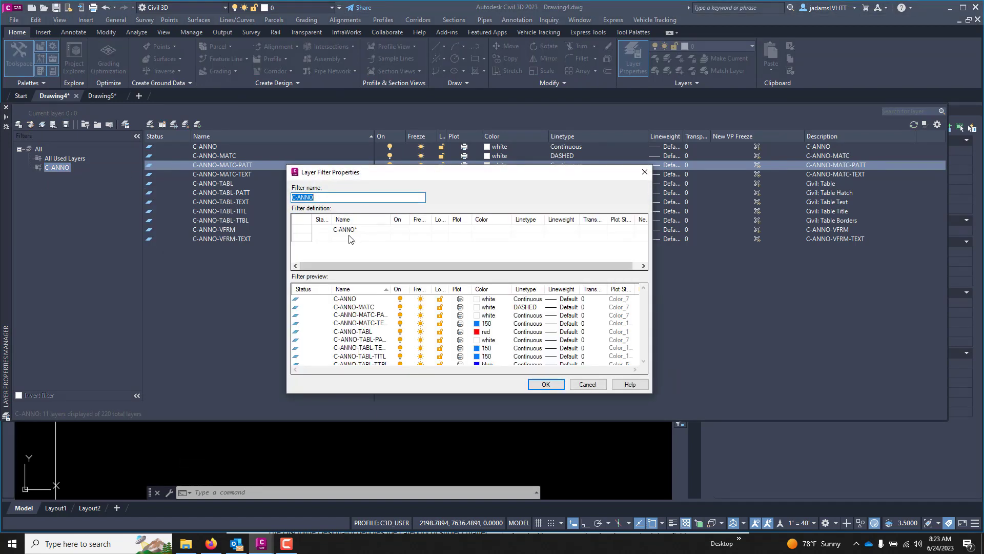
{"action": "type", "text": "*"}
{"action": "left_click", "coordinate": [351, 238]}
{"action": "type", "text": "LAYER"}
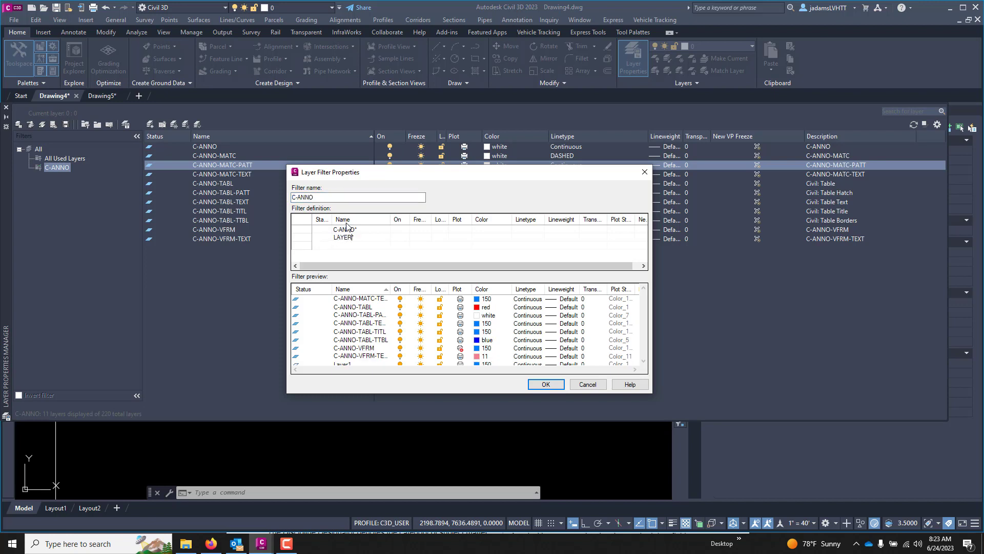
{"action": "left_click", "coordinate": [546, 384]}
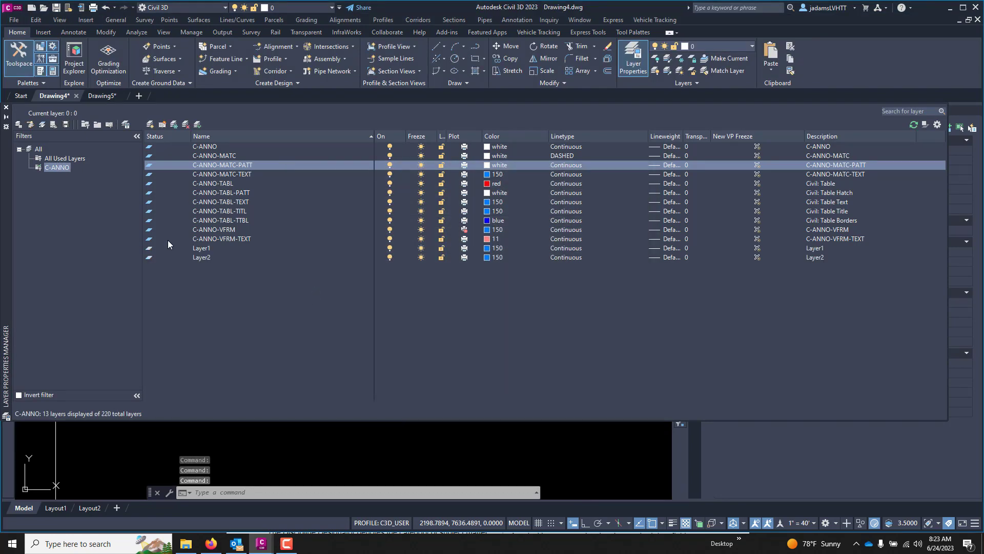
Step: Delete Layer1 and Layer2, then create a new layer from the C-ANNO filtered list
{"action": "right_click", "coordinate": [203, 248]}
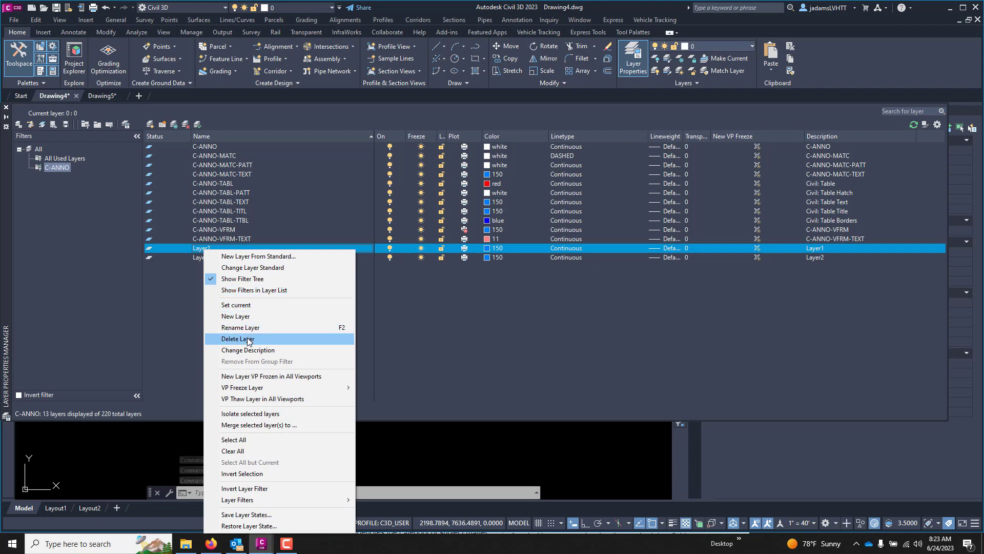
{"action": "left_click", "coordinate": [248, 339]}
{"action": "right_click", "coordinate": [210, 251]}
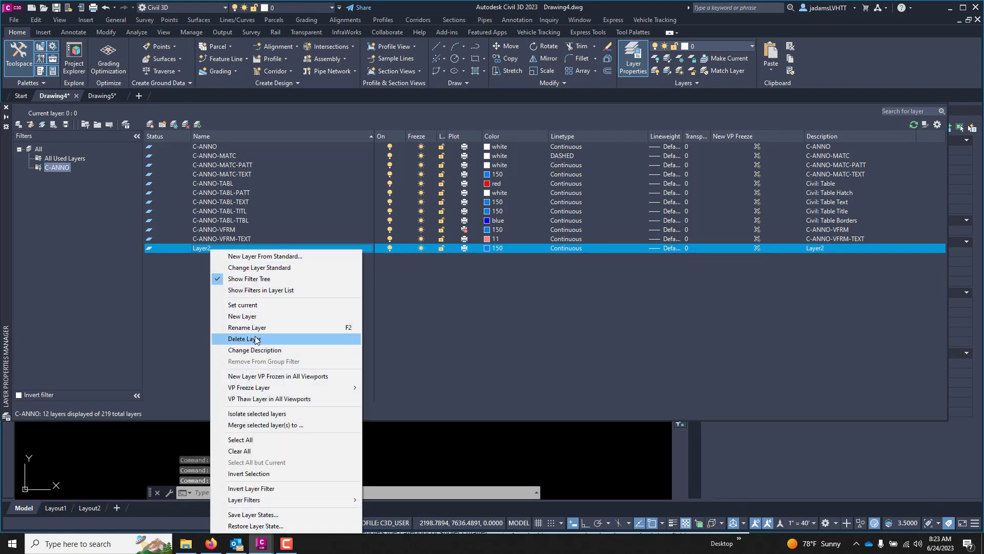
{"action": "left_click", "coordinate": [256, 339]}
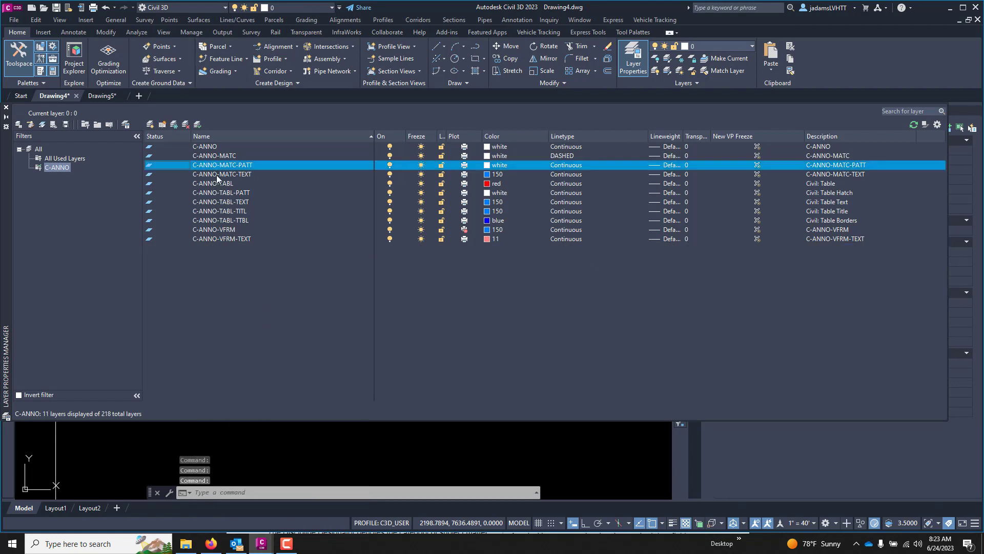
{"action": "right_click", "coordinate": [213, 146]}
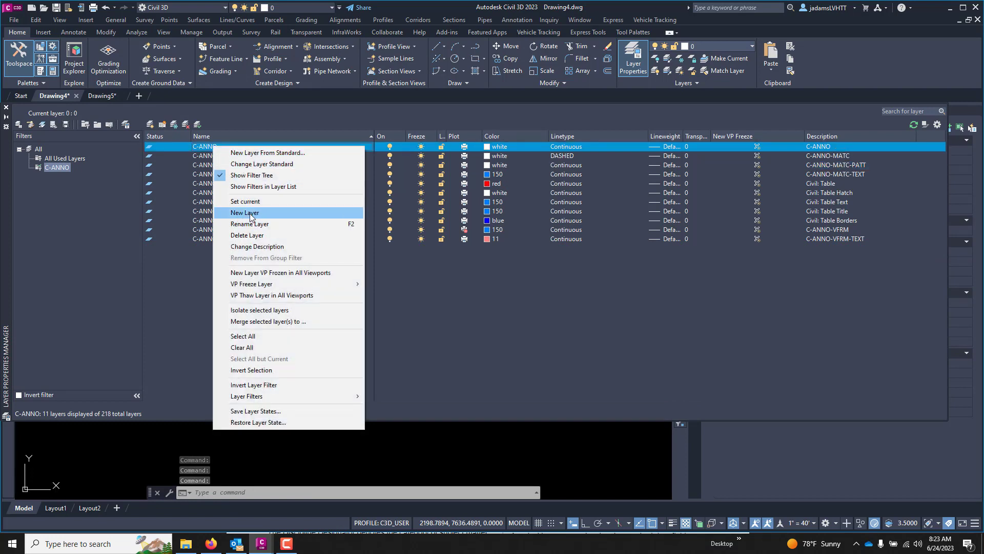
{"action": "left_click", "coordinate": [251, 212]}
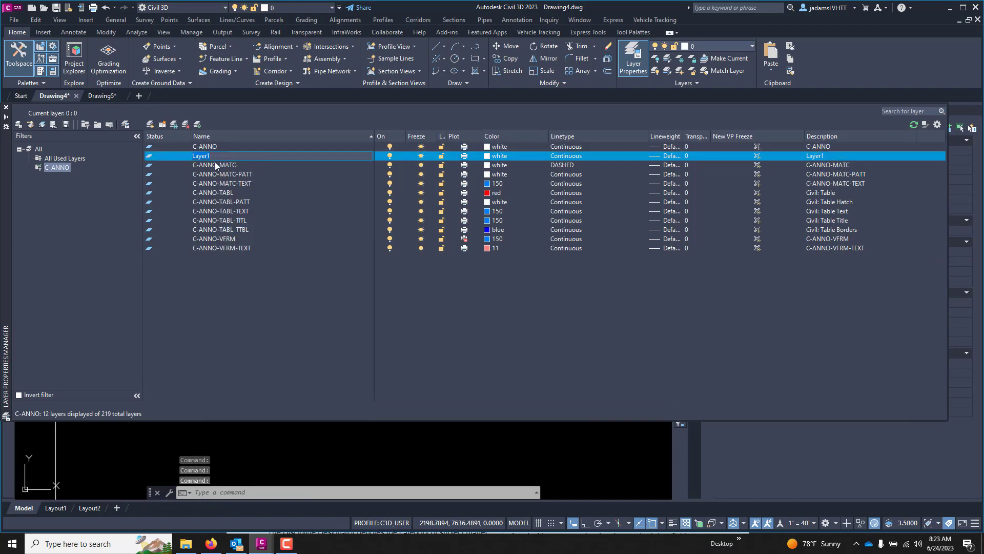